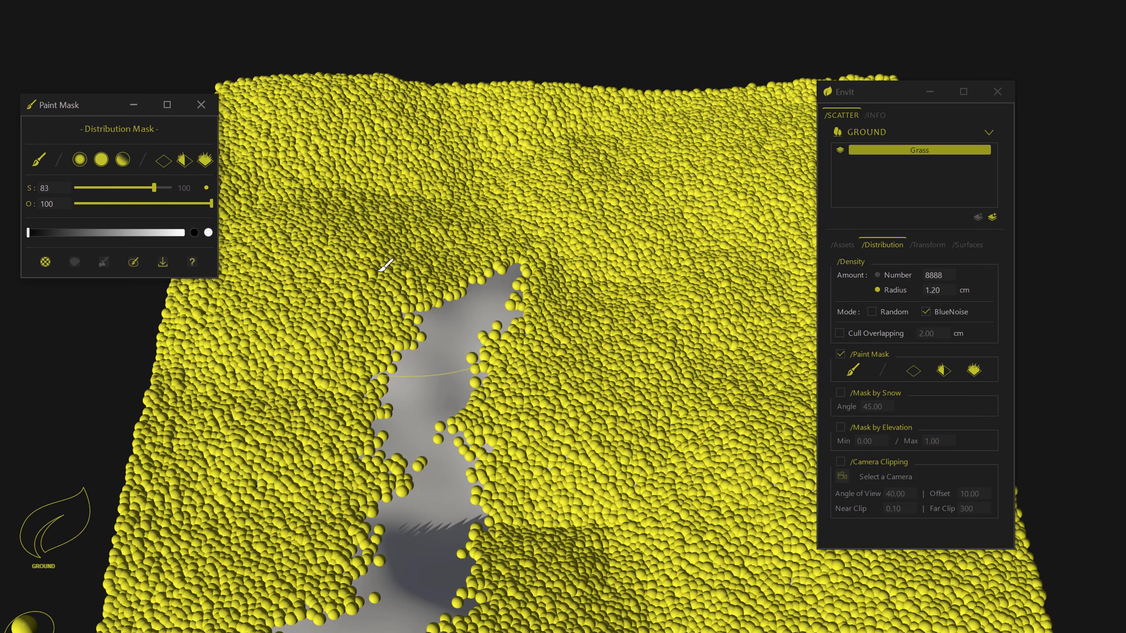
# Erase grass across the middle of the terrain with a size 83 brush, and extend the clearing's upper and lower-left edges at size 13.
pyautogui.moveTo(379, 261)
pyautogui.mouseDown()
pyautogui.moveTo(443, 307)
pyautogui.moveTo(656, 319)
pyautogui.mouseUp()
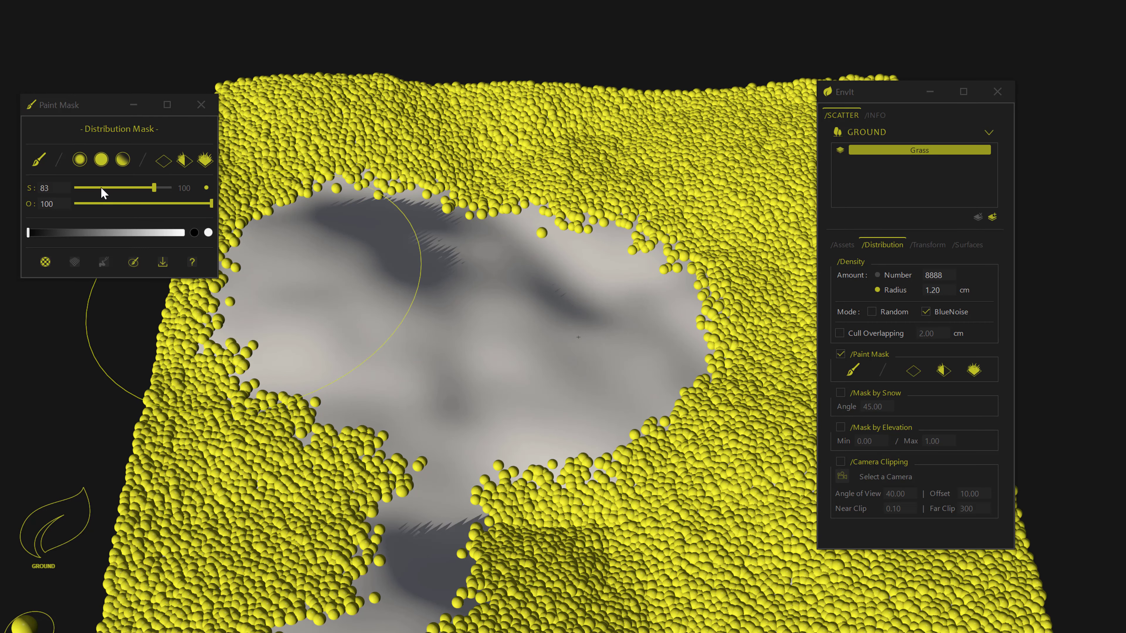
pyautogui.moveTo(102, 188); pyautogui.dragTo(87, 190)
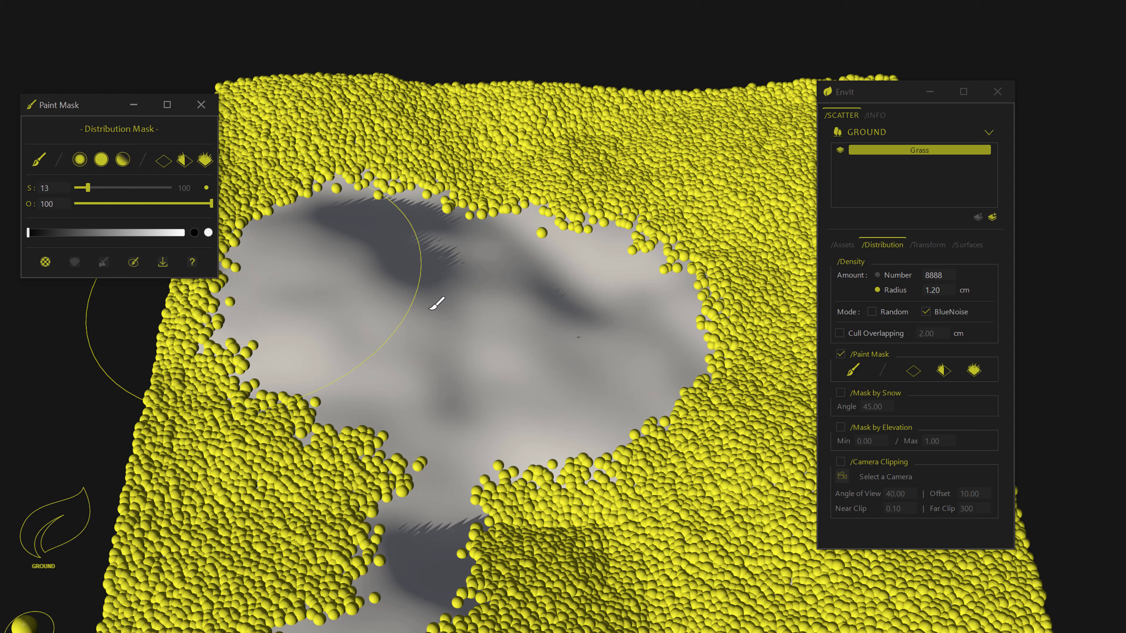
pyautogui.moveTo(464, 191)
pyautogui.mouseDown()
pyautogui.moveTo(527, 162)
pyautogui.moveTo(590, 197)
pyautogui.mouseUp()
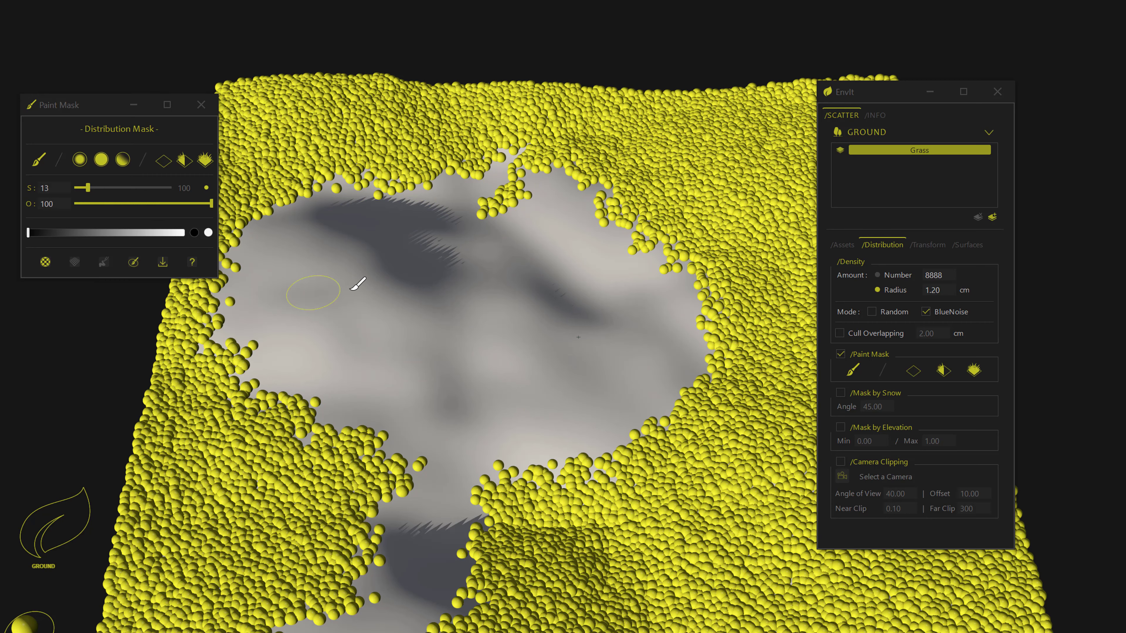
pyautogui.moveTo(359, 287)
pyautogui.mouseDown(button='middle')
pyautogui.moveTo(392, 284)
pyautogui.moveTo(284, 382)
pyautogui.moveTo(291, 396)
pyautogui.mouseUp(button='middle')
pyautogui.moveTo(291, 397)
pyautogui.mouseDown()
pyautogui.moveTo(266, 421)
pyautogui.moveTo(288, 466)
pyautogui.mouseUp()
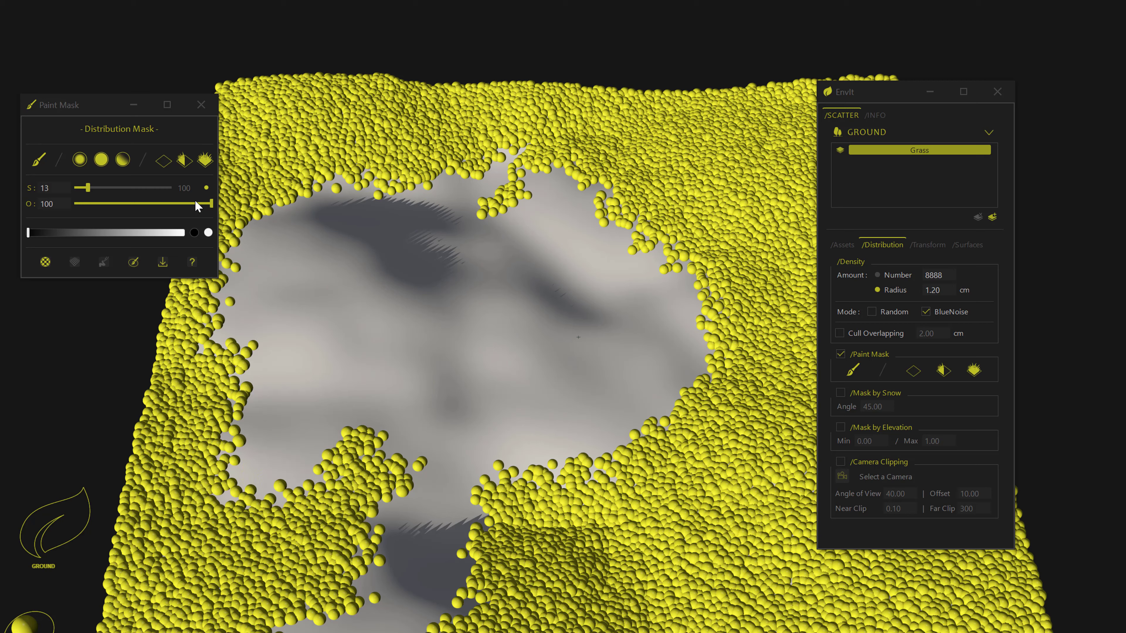
# Open the paint tool help information and reposition its window clear of the Paint Mask window and the clearing.
pyautogui.click(192, 264)
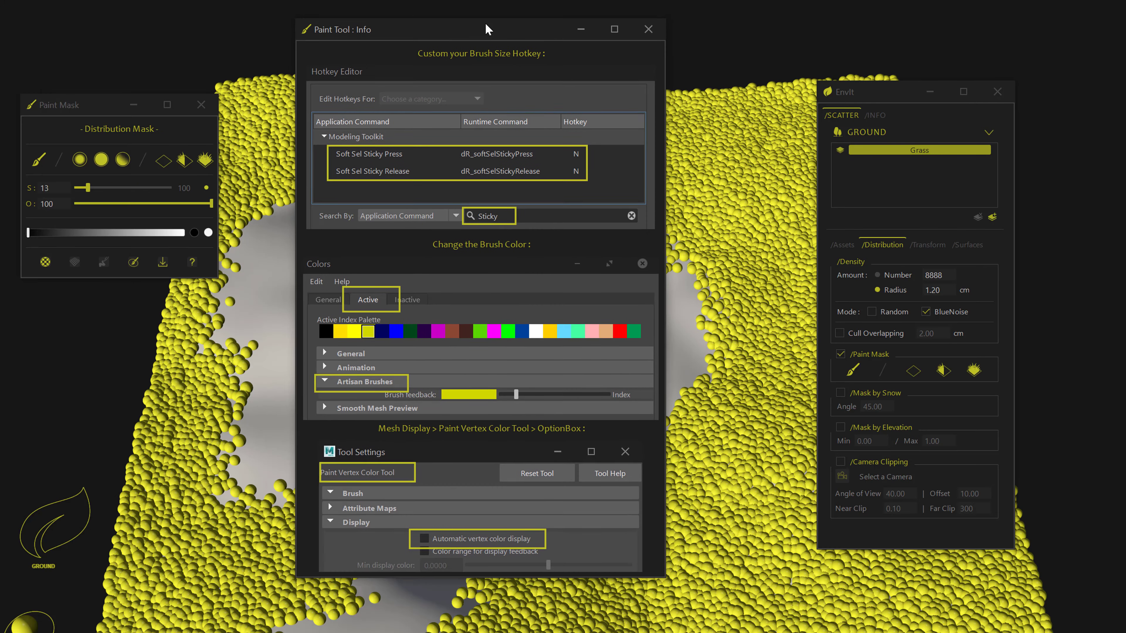
pyautogui.moveTo(444, 576); pyautogui.dragTo(446, 594)
pyautogui.moveTo(492, 38); pyautogui.dragTo(541, 50)
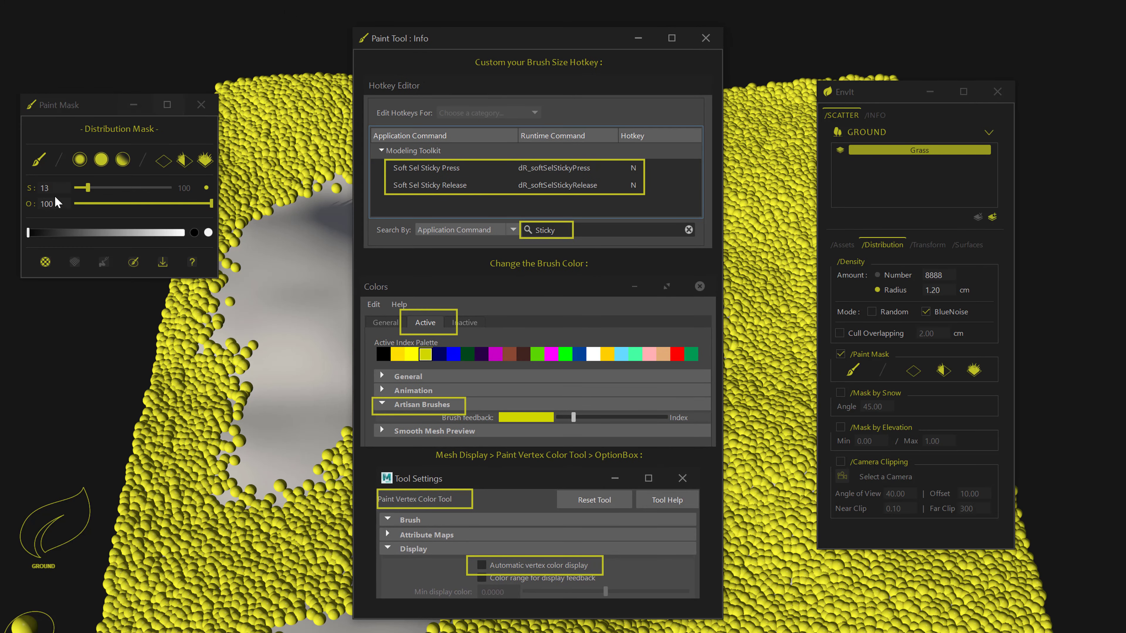
pyautogui.moveTo(452, 43); pyautogui.dragTo(389, 42)
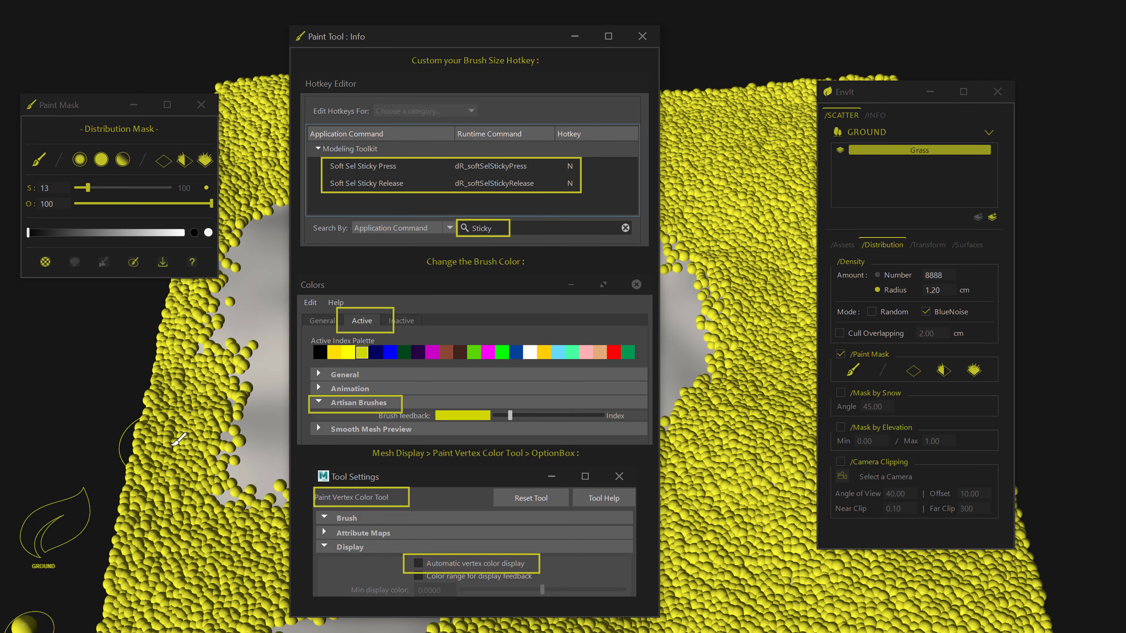
pyautogui.moveTo(382, 36); pyautogui.dragTo(585, 57)
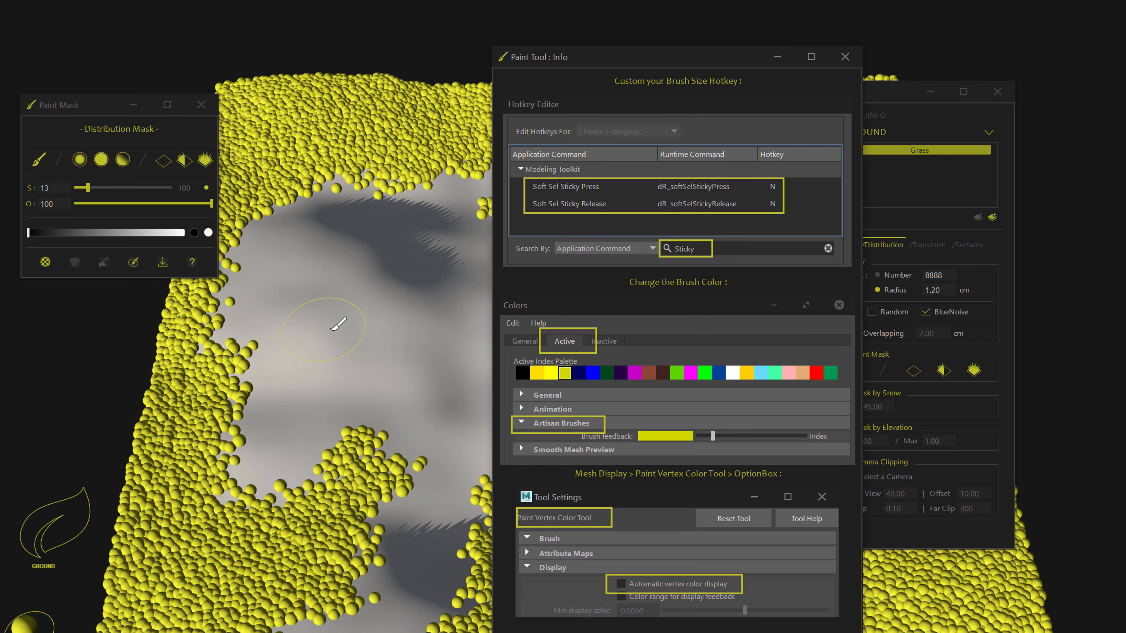
# Resize the brush interactively on the terrain and erase the leftover grass patch at the clearing's lower edge.
pyautogui.moveTo(374, 309); pyautogui.dragTo(353, 312)
pyautogui.moveTo(370, 463)
pyautogui.mouseDown()
pyautogui.moveTo(387, 418)
pyautogui.moveTo(406, 461)
pyautogui.mouseUp()
pyautogui.moveTo(380, 283); pyautogui.dragTo(371, 283)
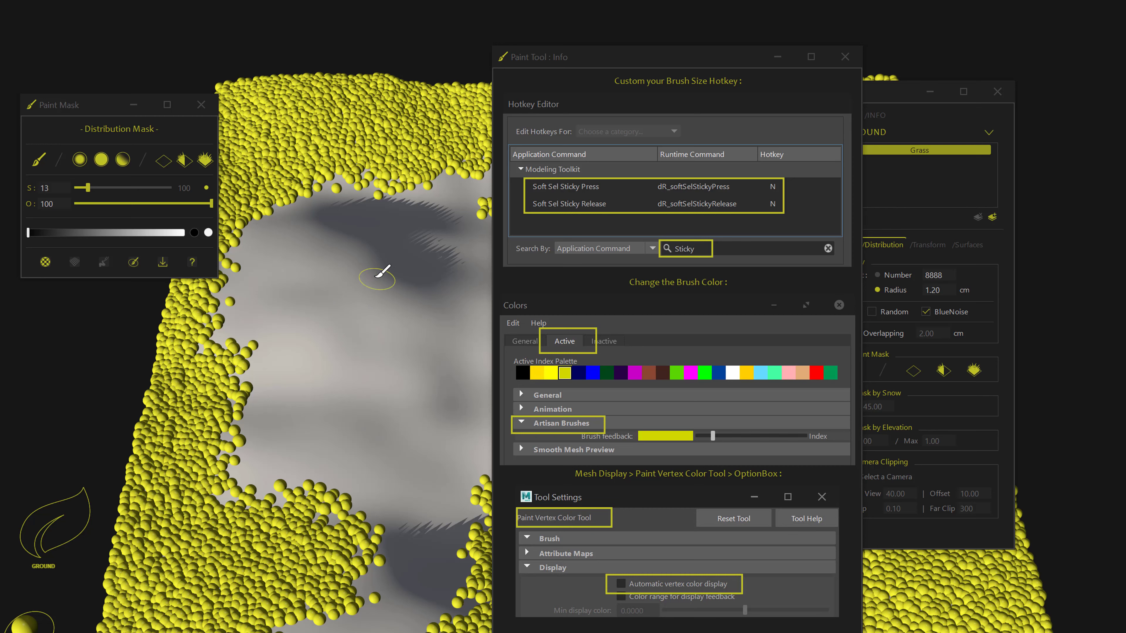
# Toggle the brush size limit and enlarge the brush interactively to size 71.
pyautogui.click(208, 188)
pyautogui.moveTo(314, 218); pyautogui.dragTo(365, 230)
pyautogui.click(207, 189)
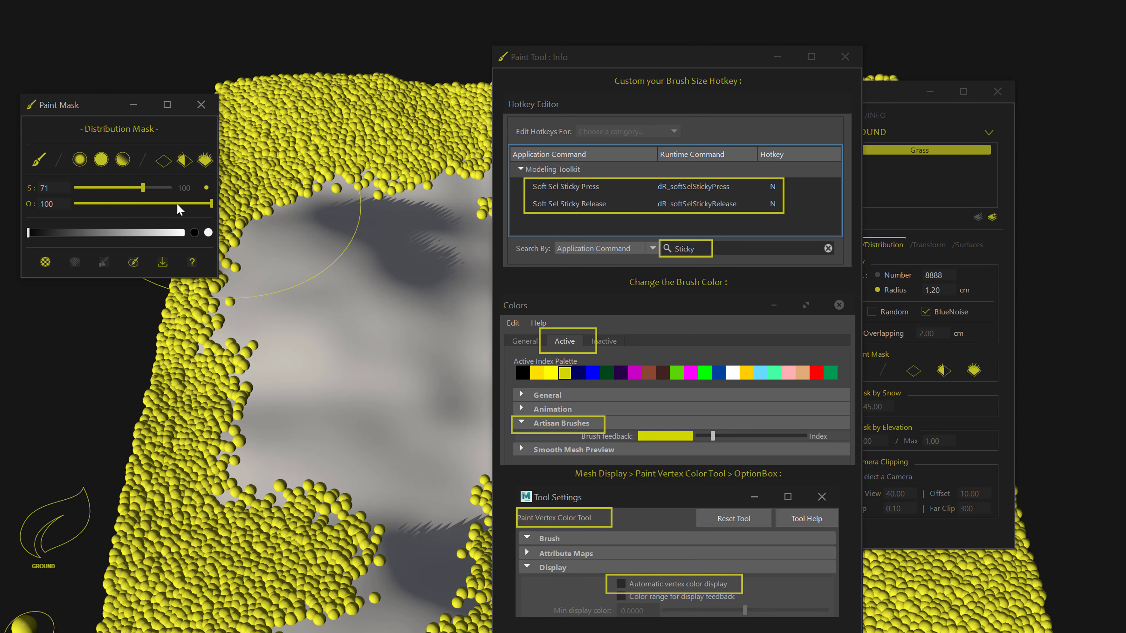
# Close the paint tool help window and erase more grass at the clearing's lower edge with the brush at size 26.
pyautogui.moveTo(614, 52)
pyautogui.mouseDown()
pyautogui.moveTo(421, 56)
pyautogui.moveTo(690, 72)
pyautogui.mouseUp()
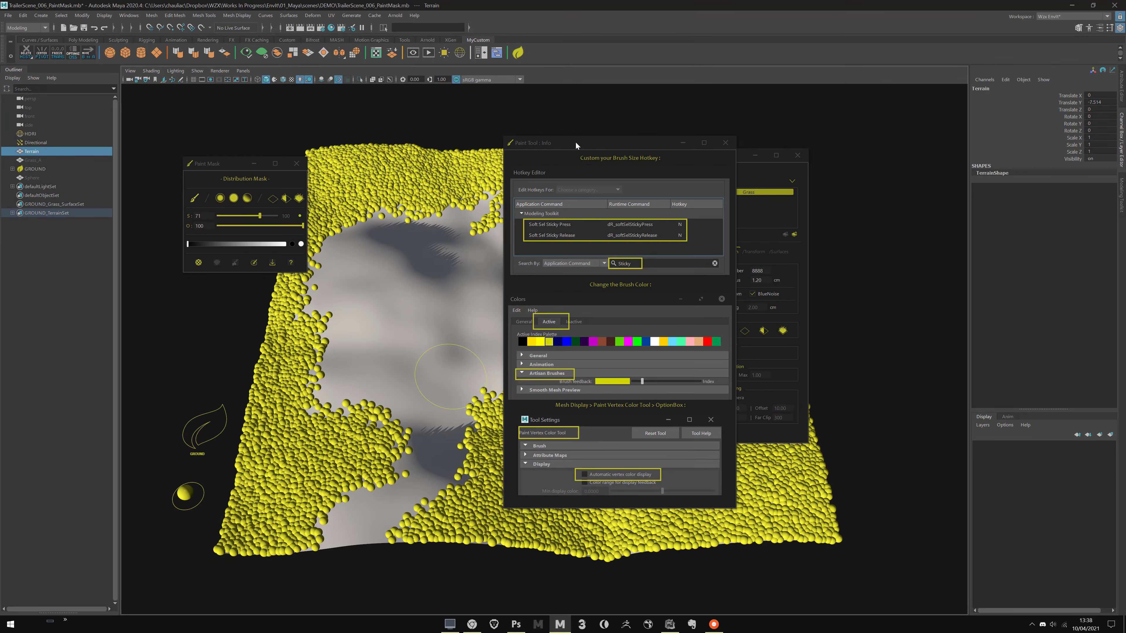
pyautogui.moveTo(646, 70); pyautogui.dragTo(492, 73)
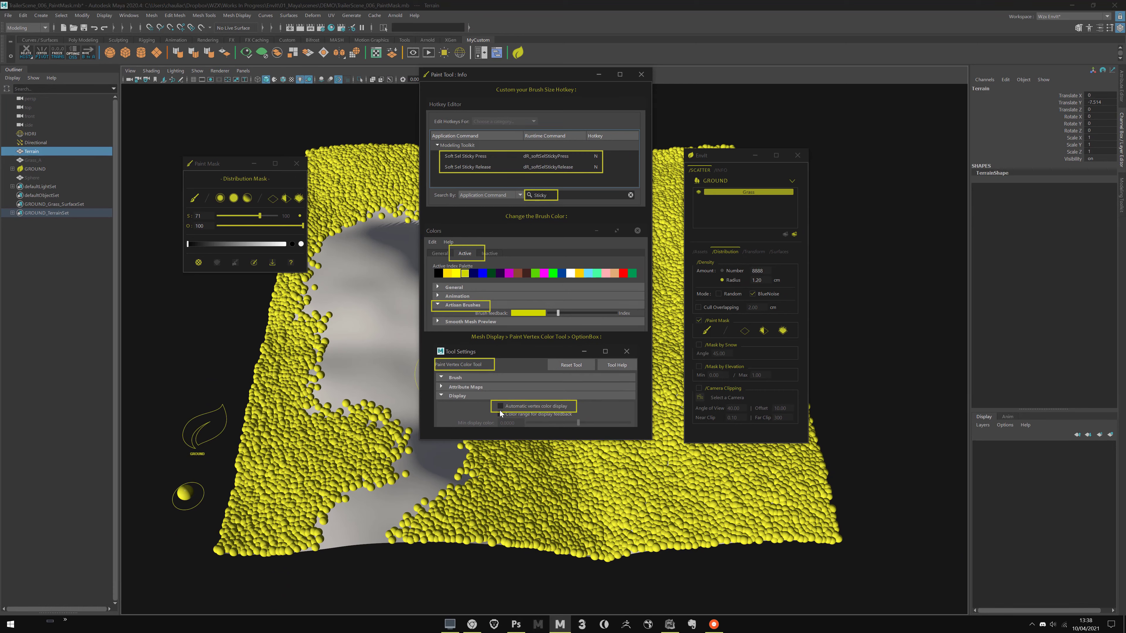
pyautogui.click(641, 74)
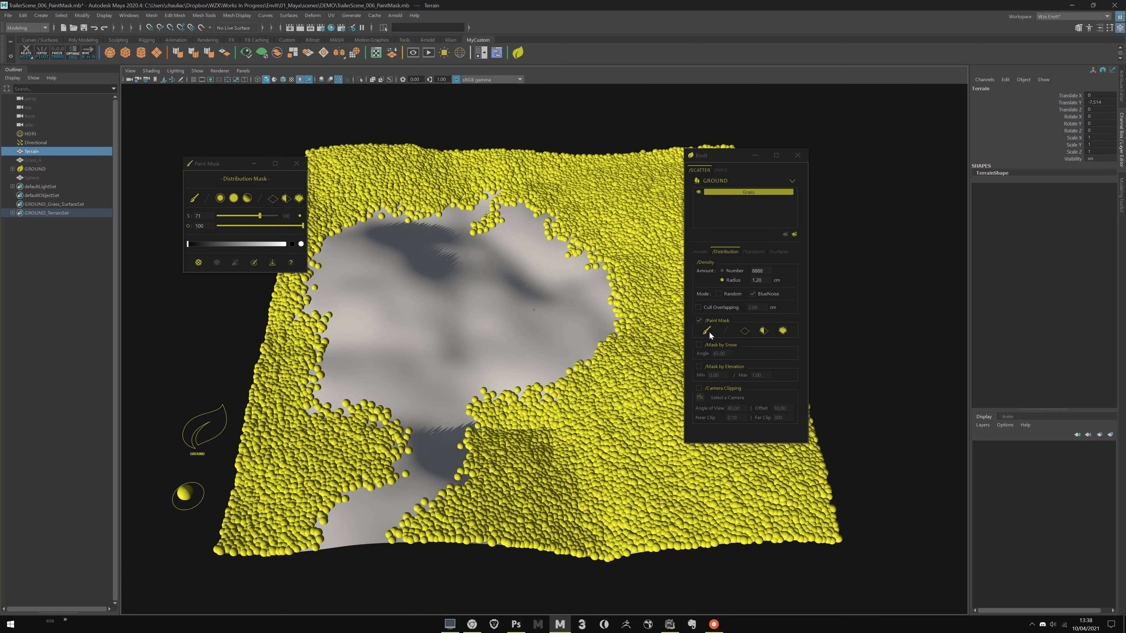
pyautogui.moveTo(456, 397)
pyautogui.mouseDown()
pyautogui.moveTo(492, 413)
pyautogui.moveTo(463, 332)
pyautogui.mouseUp()
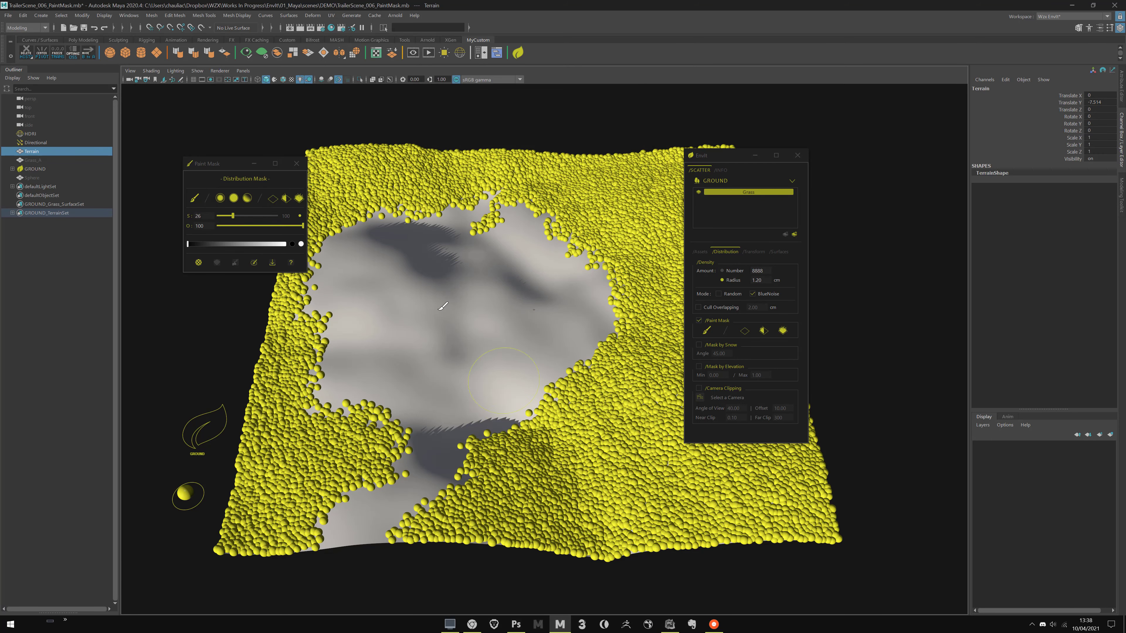
# Open the Paint Vertex Color Tool options and show the Display section containing Automatic vertex color display.
pyautogui.click(242, 15)
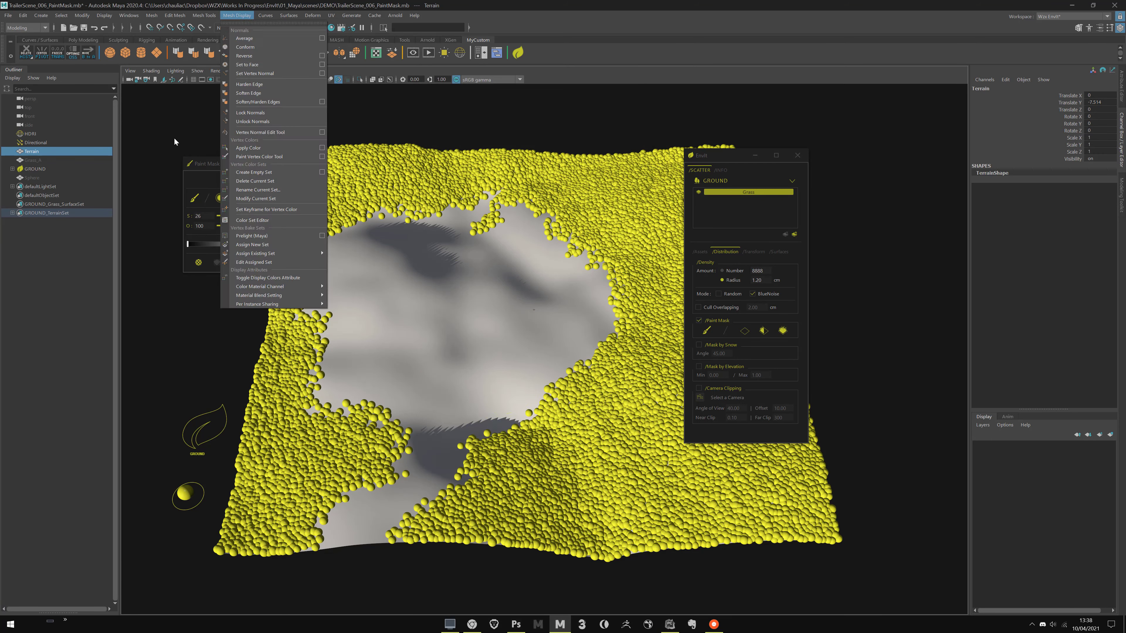
pyautogui.click(210, 165)
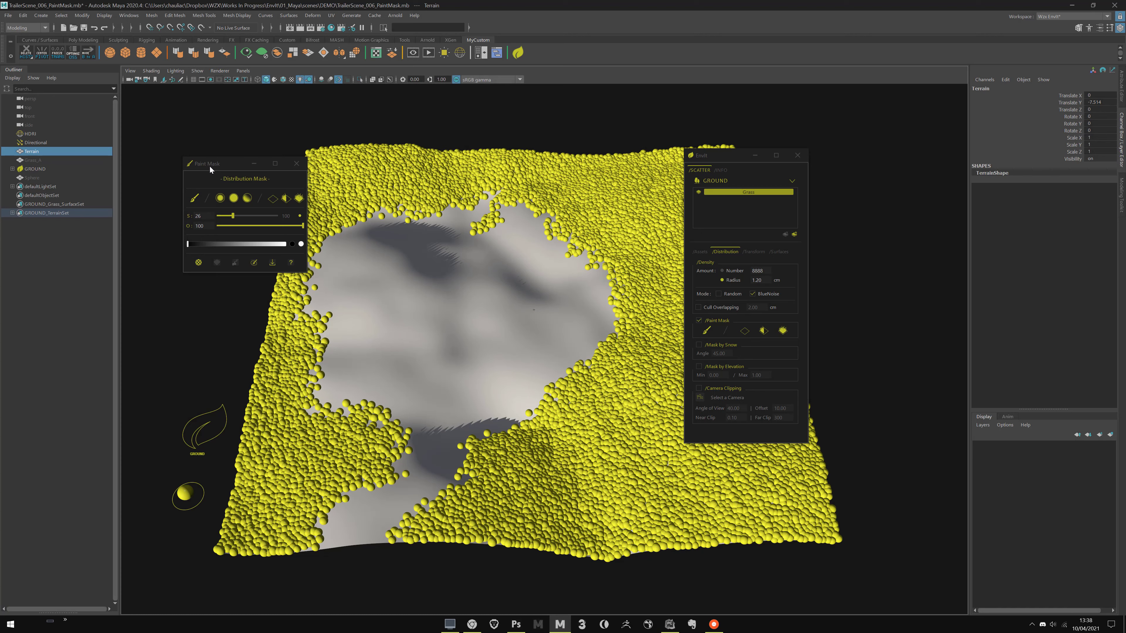
pyautogui.click(242, 17)
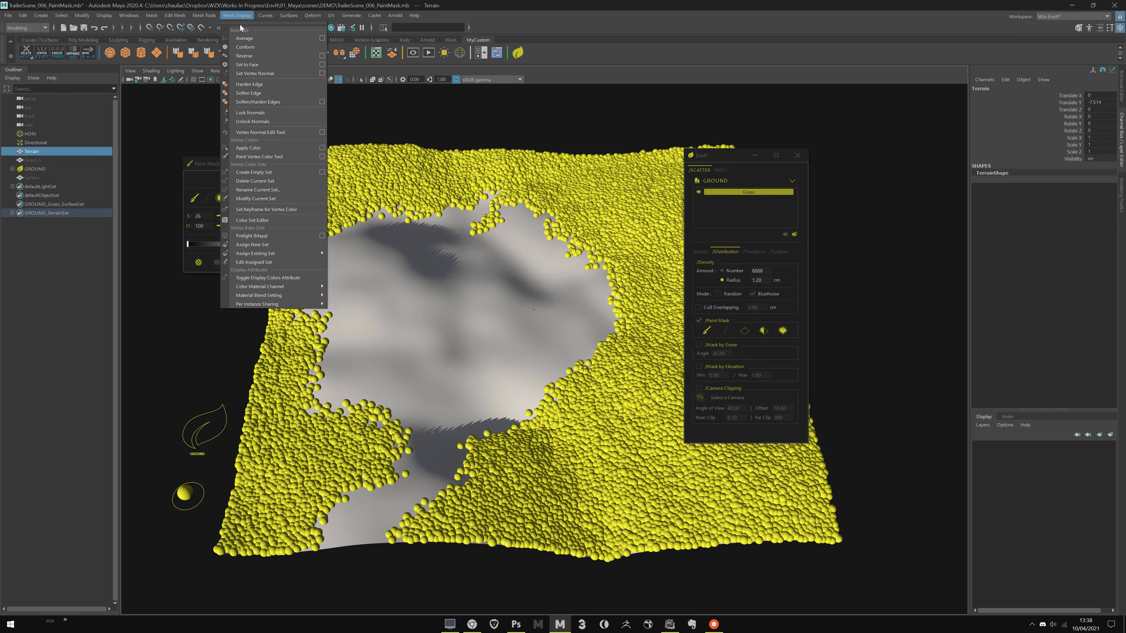
pyautogui.click(323, 156)
pyautogui.moveTo(867, 139); pyautogui.dragTo(491, 105)
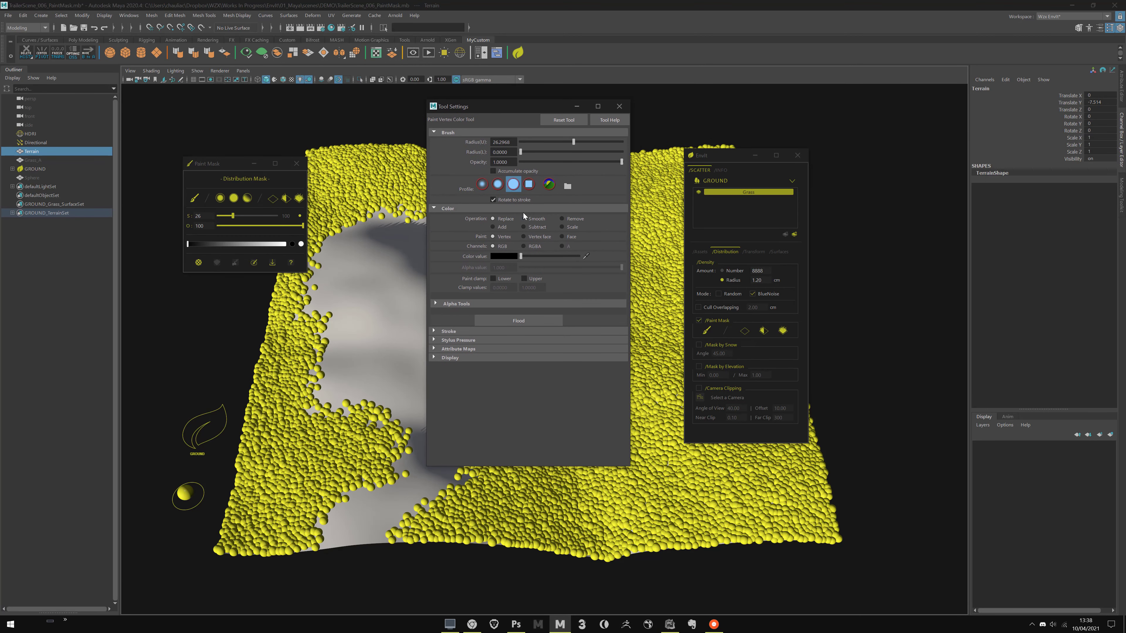
pyautogui.click(478, 208)
pyautogui.click(464, 244)
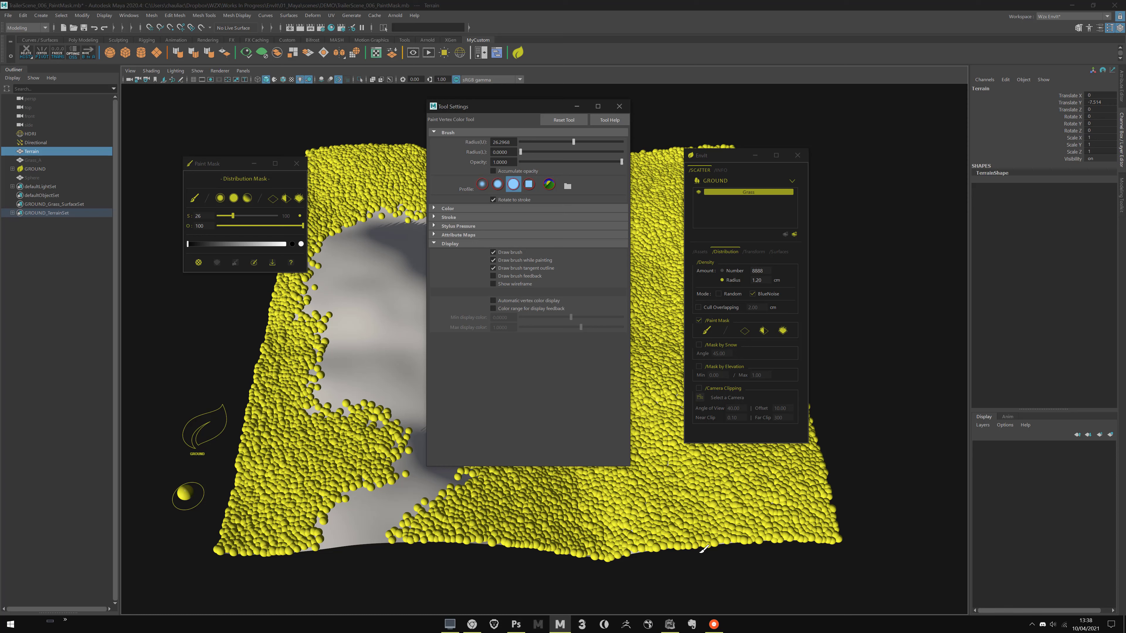
# Compare the Automatic vertex color display setting with the paint tool help, and close both windows.
pyautogui.click(294, 264)
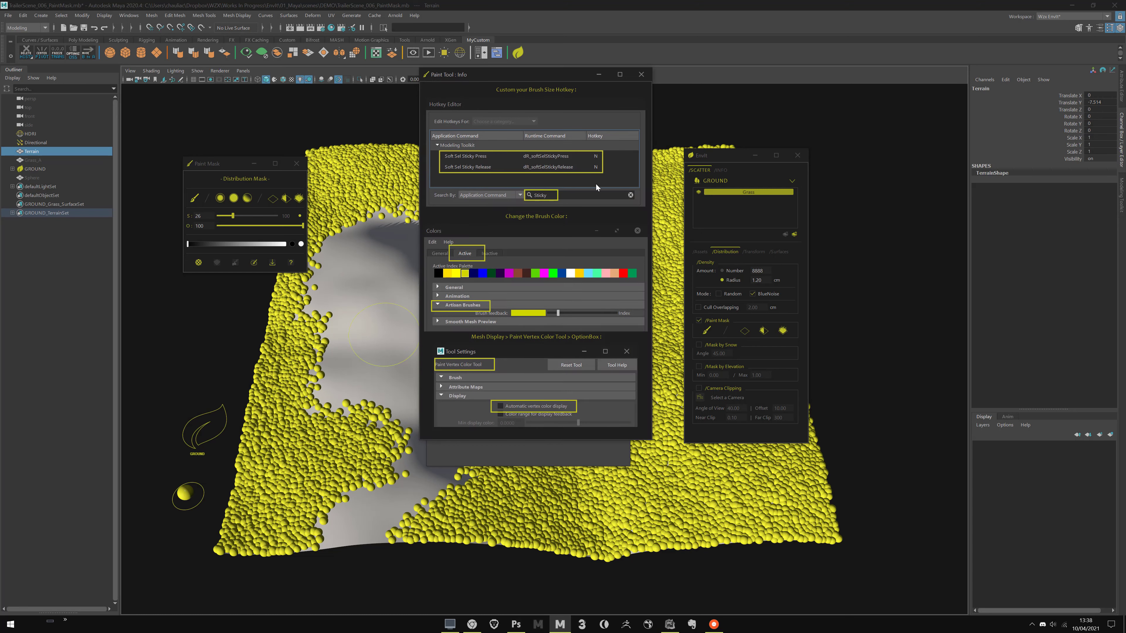
pyautogui.click(636, 75)
pyautogui.click(508, 303)
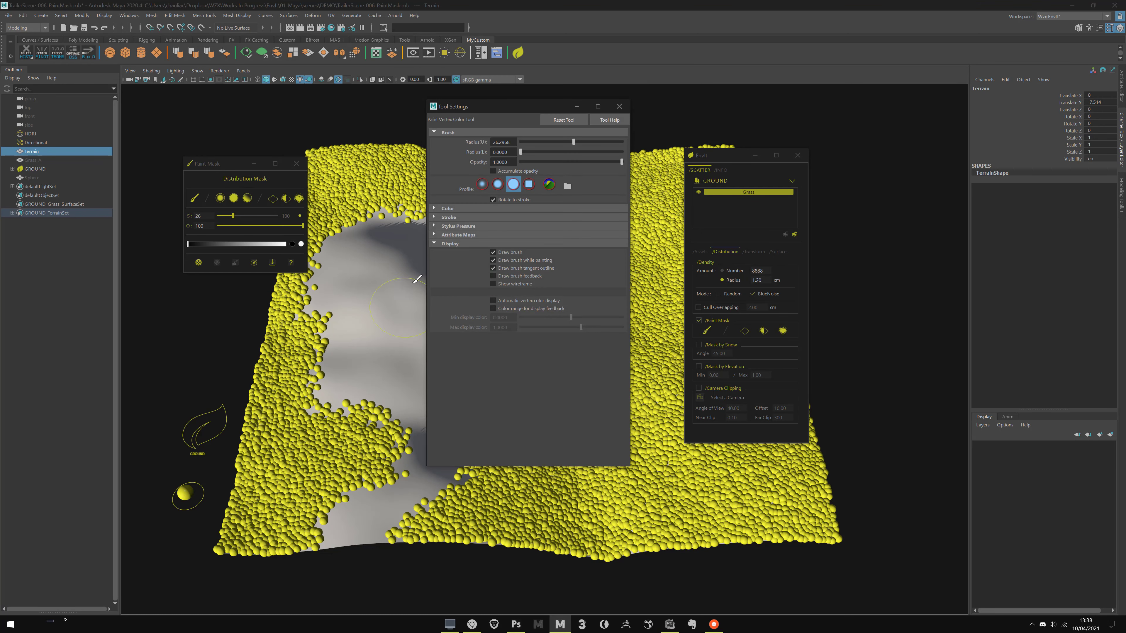
pyautogui.click(620, 107)
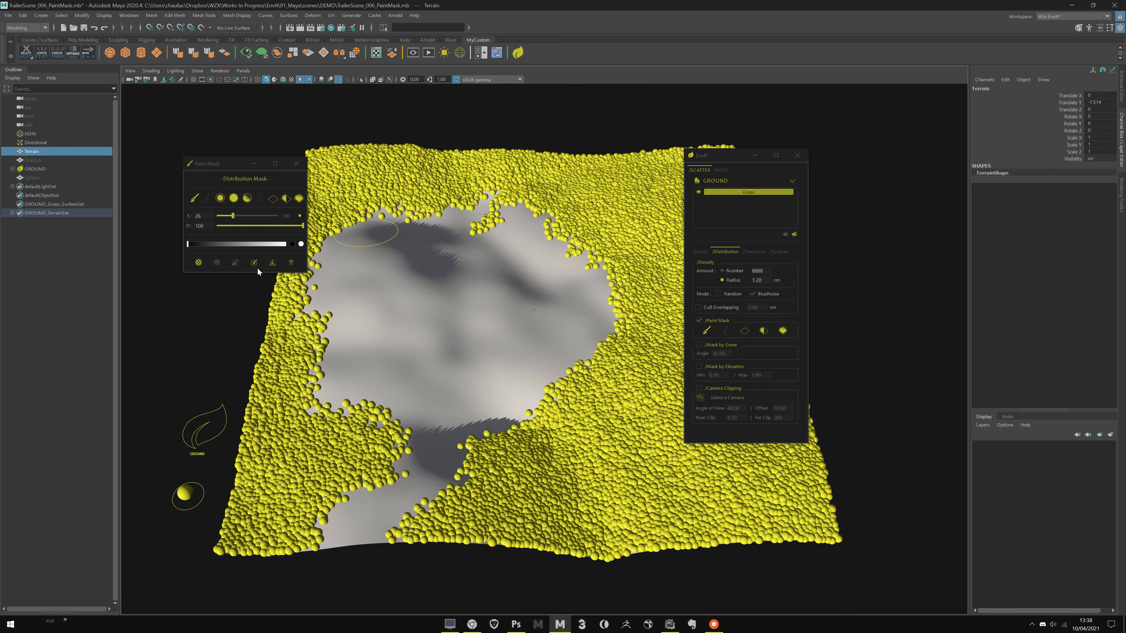
# Toggle the mask's vertex color display on the terrain, leaving it on, and paint a test stroke inside the clearing.
pyautogui.click(197, 262)
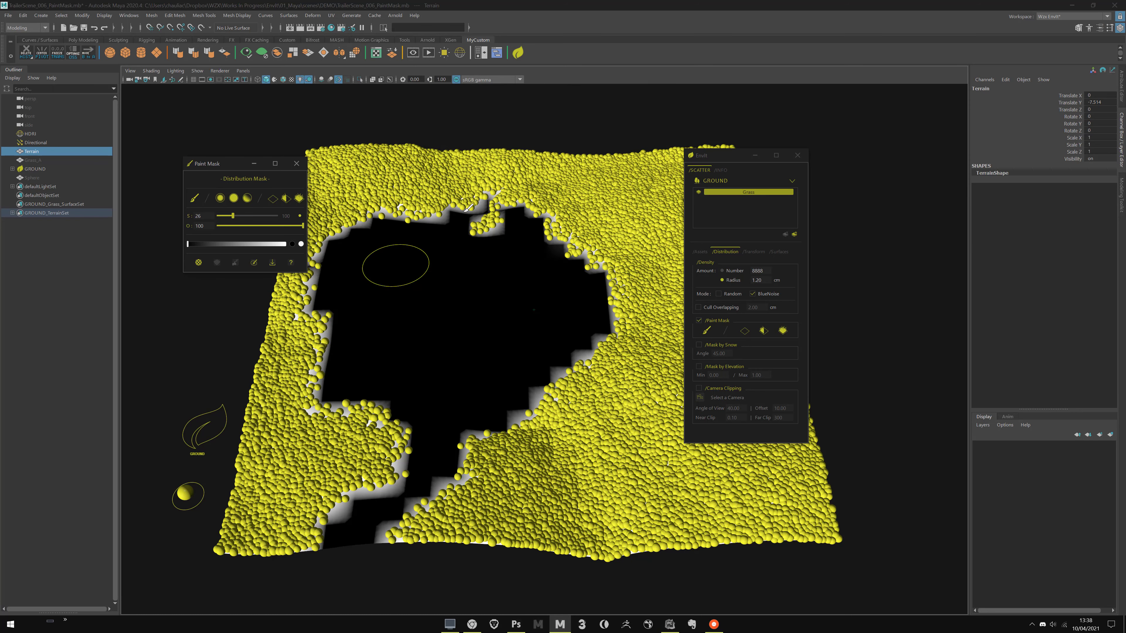
pyautogui.moveTo(461, 243); pyautogui.dragTo(504, 231)
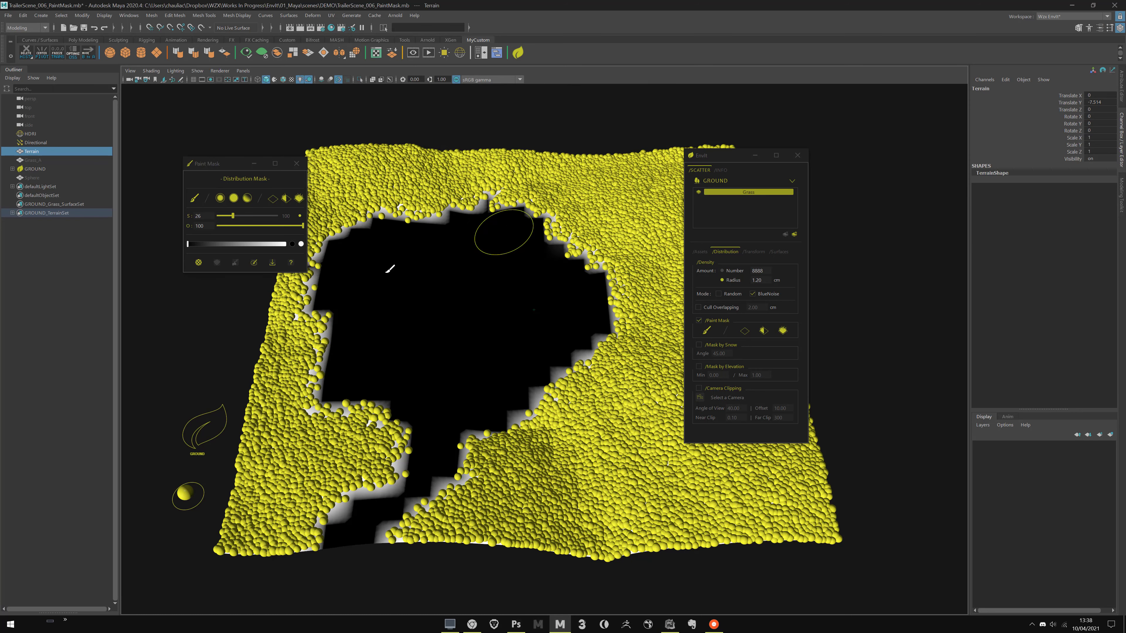
pyautogui.click(198, 263)
pyautogui.click(199, 263)
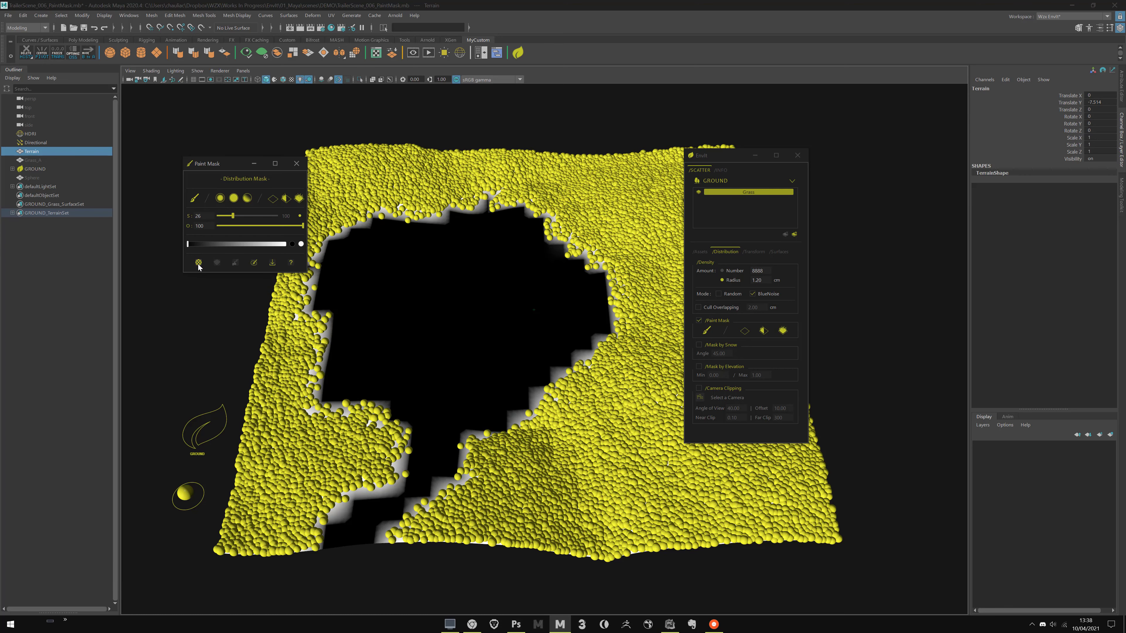
pyautogui.click(198, 263)
pyautogui.click(199, 263)
# Widen the clearing's lower part, and extend it toward the lower-right using the soft brush profile and the solid one.
pyautogui.moveTo(350, 313)
pyautogui.mouseDown()
pyautogui.moveTo(340, 324)
pyautogui.moveTo(381, 425)
pyautogui.moveTo(466, 470)
pyautogui.moveTo(555, 377)
pyautogui.mouseUp()
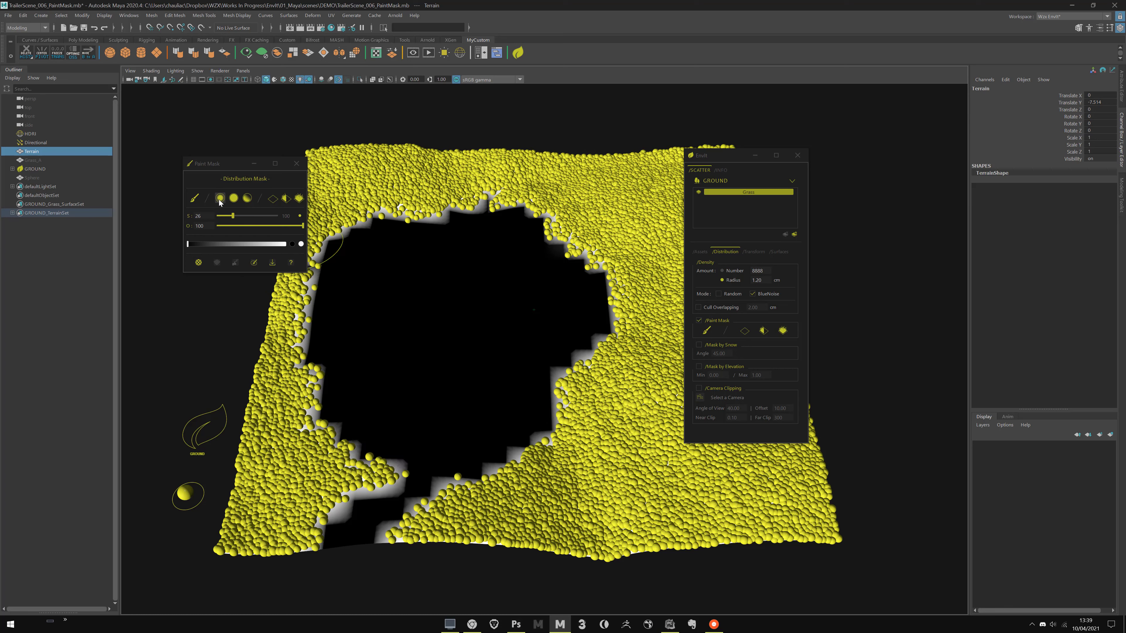
pyautogui.click(234, 198)
pyautogui.moveTo(510, 466)
pyautogui.mouseDown()
pyautogui.moveTo(614, 481)
pyautogui.moveTo(543, 462)
pyautogui.moveTo(523, 433)
pyautogui.moveTo(629, 481)
pyautogui.mouseUp()
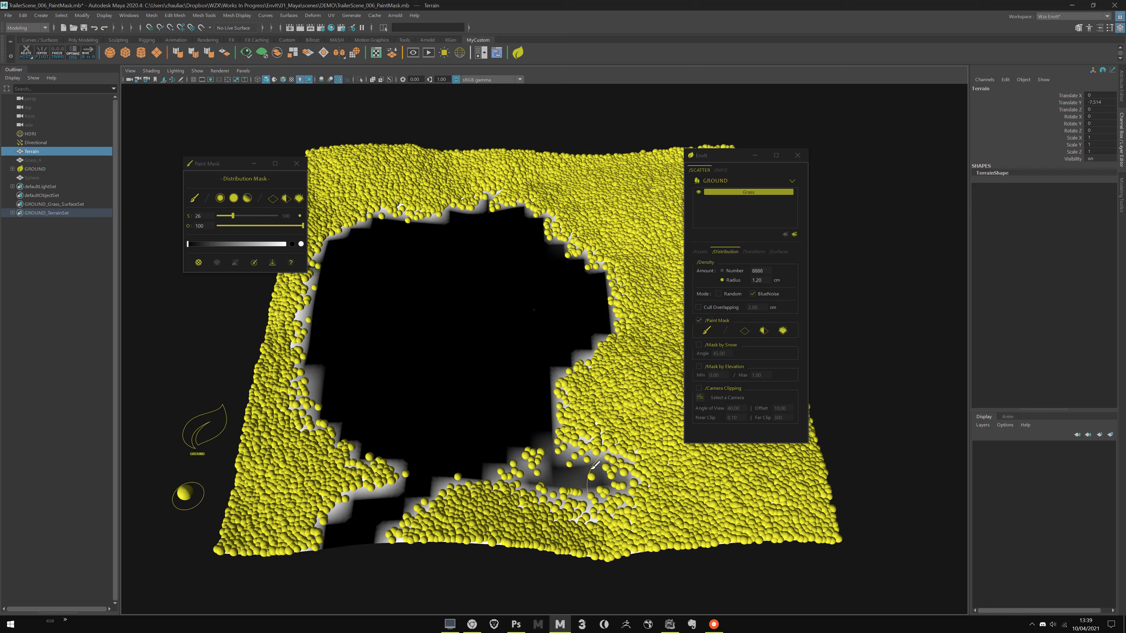
pyautogui.click(234, 198)
pyautogui.moveTo(558, 453)
pyautogui.mouseDown()
pyautogui.moveTo(555, 470)
pyautogui.moveTo(594, 469)
pyautogui.moveTo(558, 390)
pyautogui.moveTo(590, 387)
pyautogui.mouseUp()
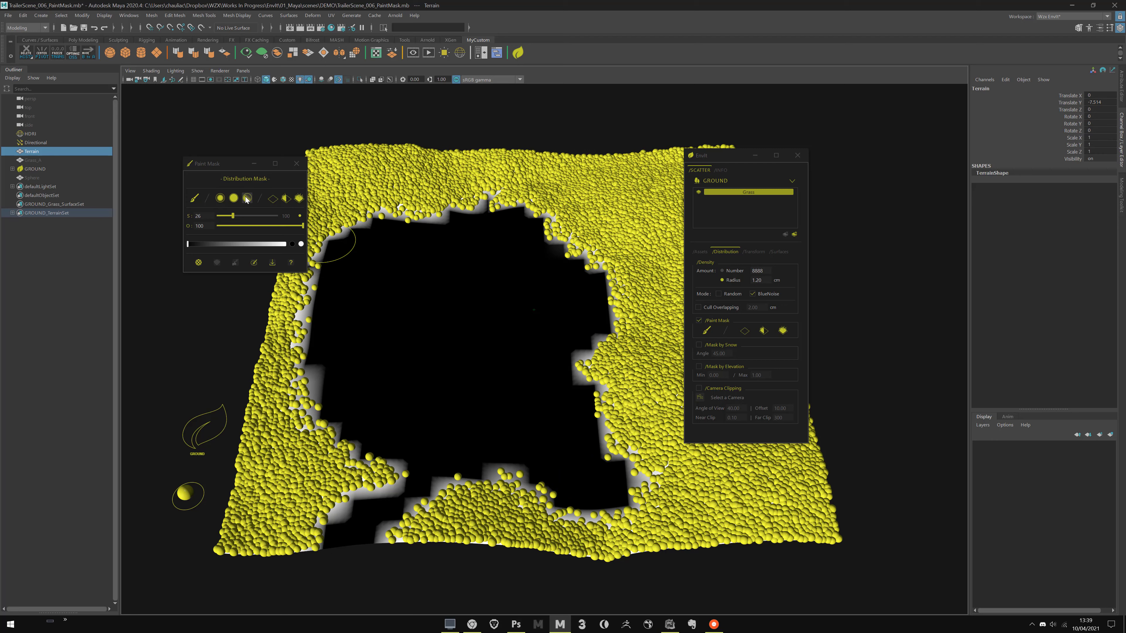
# Soften the clearing's upper and right-hand mask edges with the smooth brush, and switch back to the solid brush.
pyautogui.click(247, 198)
pyautogui.moveTo(377, 240)
pyautogui.mouseDown()
pyautogui.moveTo(455, 207)
pyautogui.moveTo(497, 209)
pyautogui.moveTo(549, 231)
pyautogui.moveTo(590, 275)
pyautogui.moveTo(600, 329)
pyautogui.moveTo(572, 294)
pyautogui.moveTo(561, 320)
pyautogui.moveTo(566, 387)
pyautogui.moveTo(590, 418)
pyautogui.mouseUp()
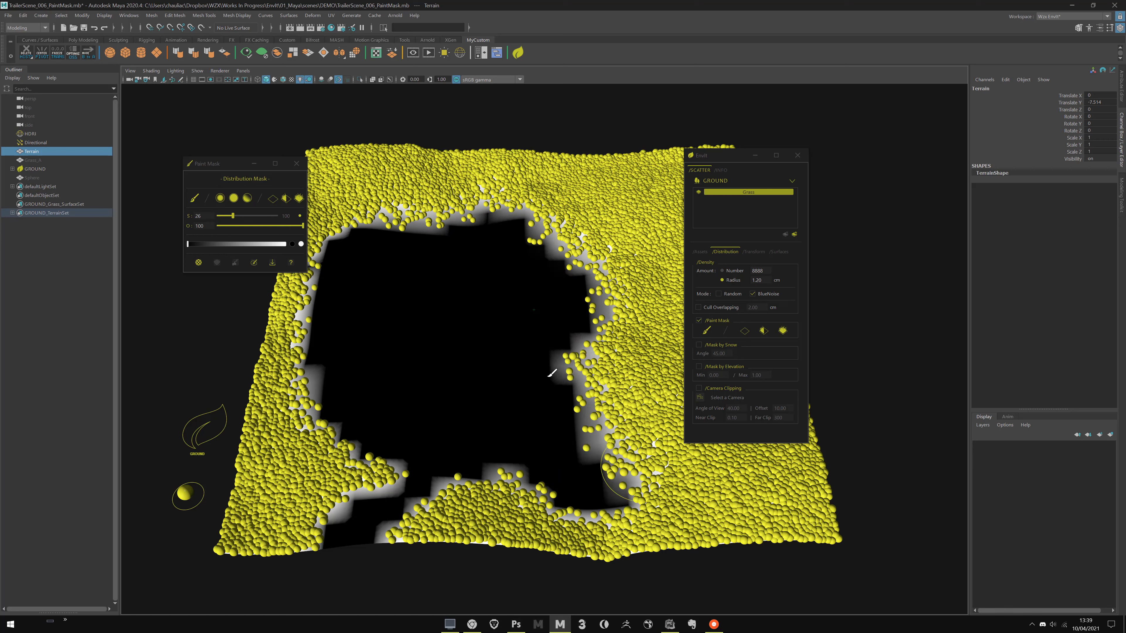
pyautogui.click(233, 199)
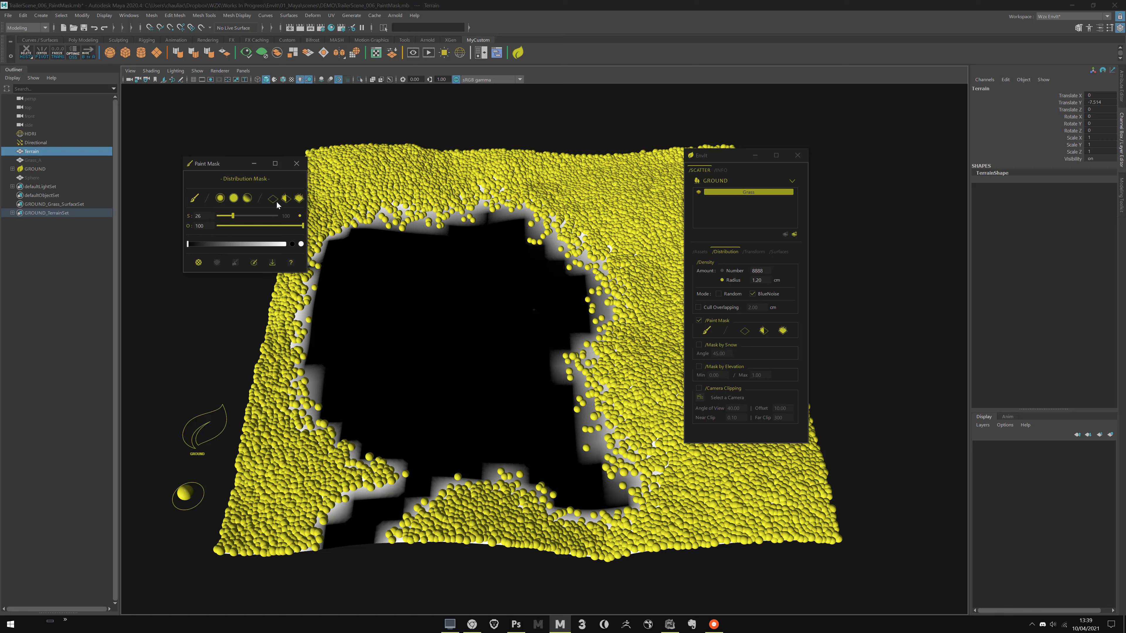
# Move the tool windows apart, flood the distribution mask with black, and paint a winding band of grass across the terrain.
pyautogui.moveTo(238, 165); pyautogui.dragTo(227, 162)
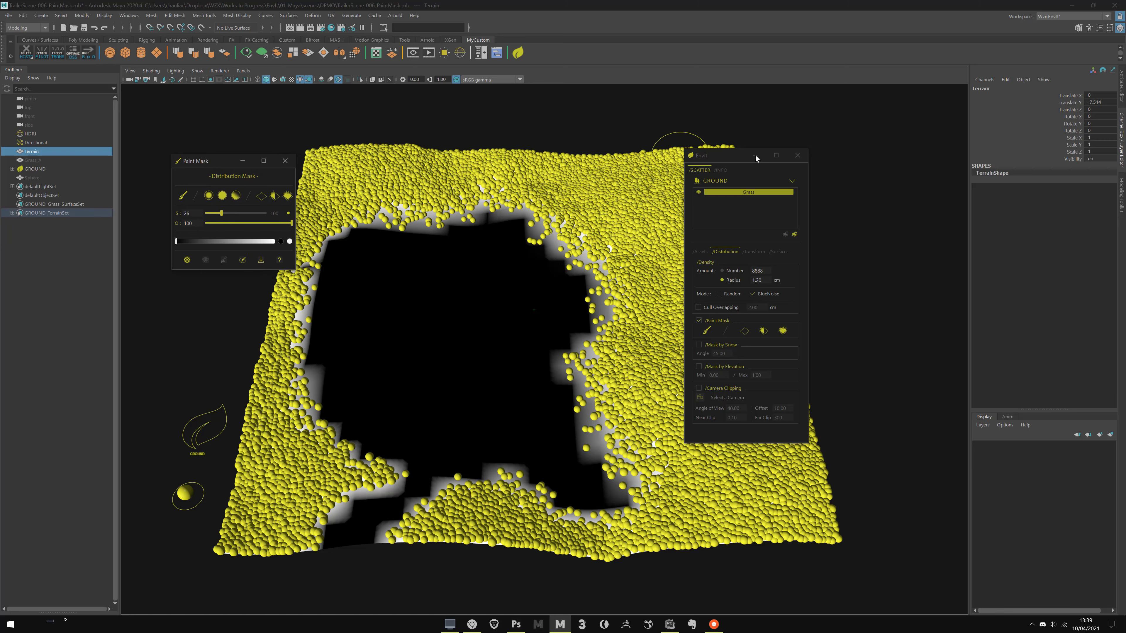
pyautogui.moveTo(755, 154); pyautogui.dragTo(824, 155)
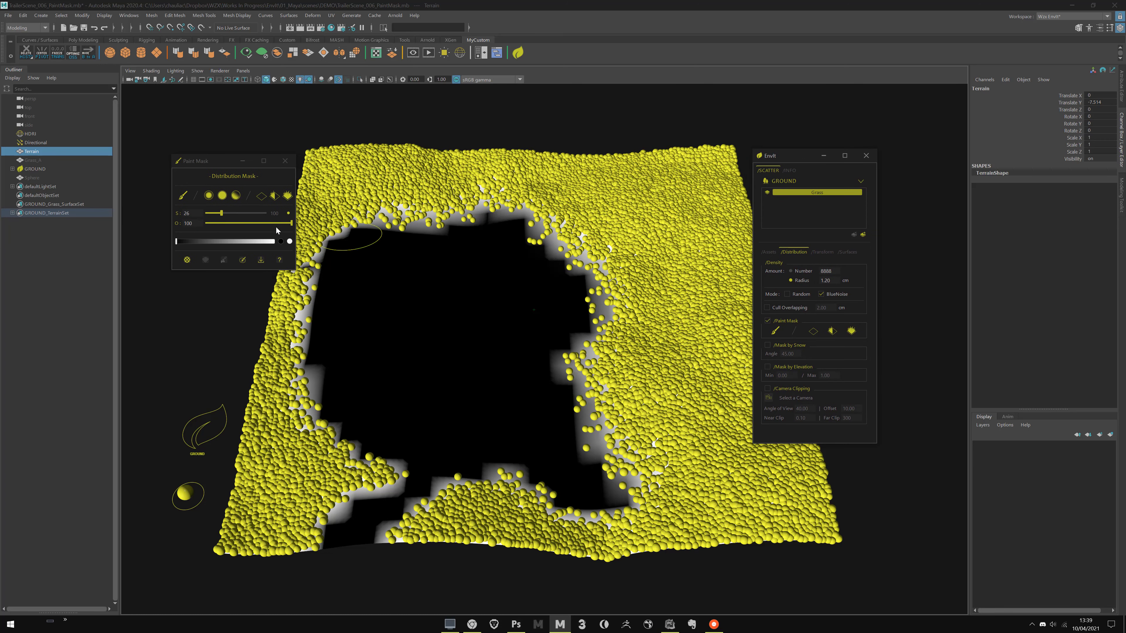
pyautogui.click(261, 197)
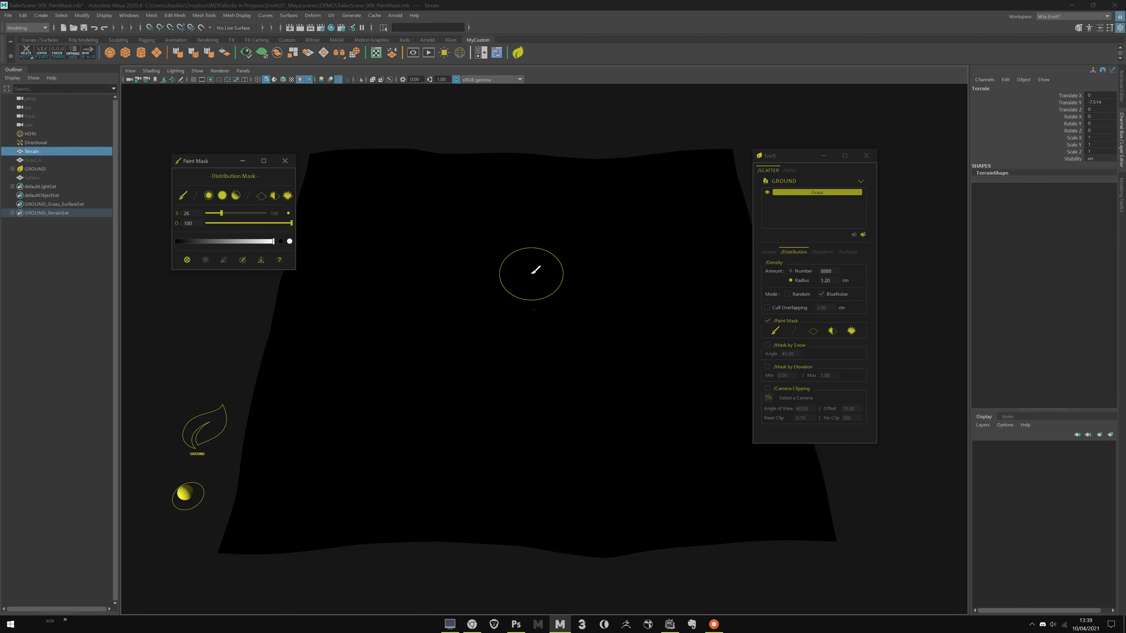
pyautogui.moveTo(393, 279)
pyautogui.mouseDown()
pyautogui.moveTo(403, 324)
pyautogui.moveTo(534, 320)
pyautogui.moveTo(535, 239)
pyautogui.moveTo(660, 266)
pyautogui.mouseUp()
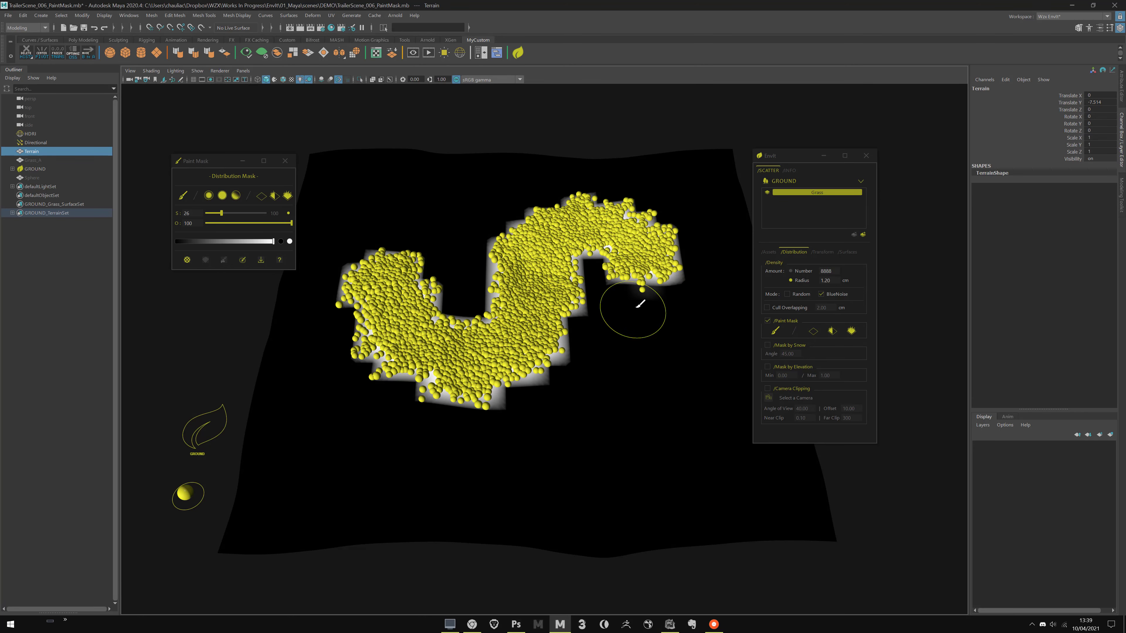
# Flood the distribution mask with white to cover the whole terrain with grass.
pyautogui.click(287, 196)
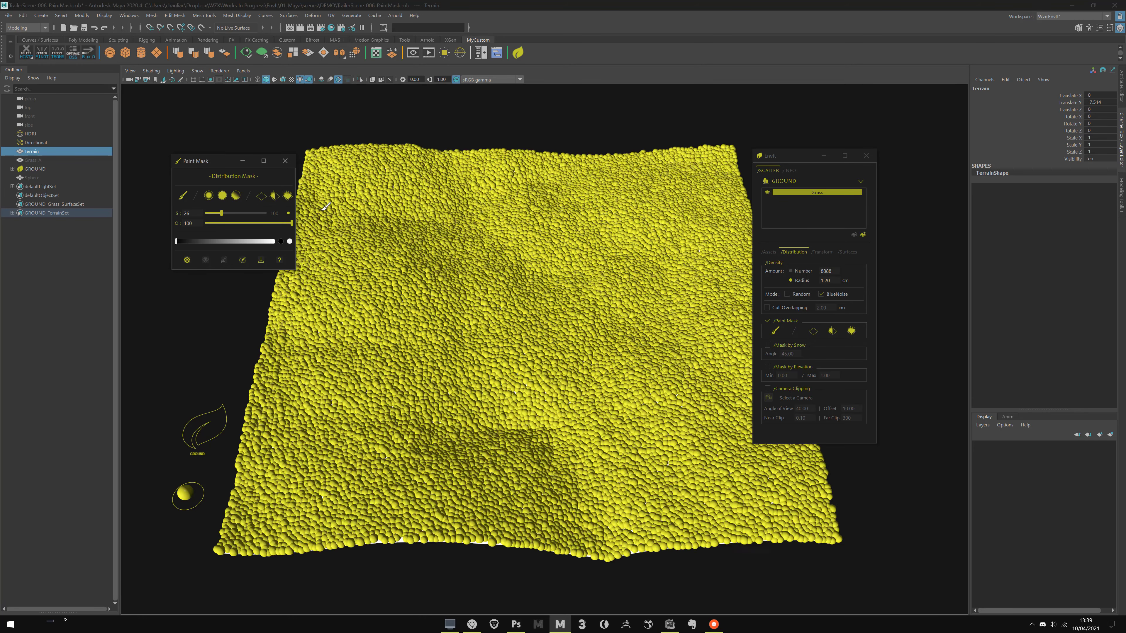
# Paint a winding black clearing through the grass, and alternately flood the distribution mask with black and white, ending on white.
pyautogui.moveTo(432, 220)
pyautogui.mouseDown()
pyautogui.moveTo(465, 283)
pyautogui.moveTo(510, 306)
pyautogui.moveTo(563, 382)
pyautogui.moveTo(479, 437)
pyautogui.mouseUp()
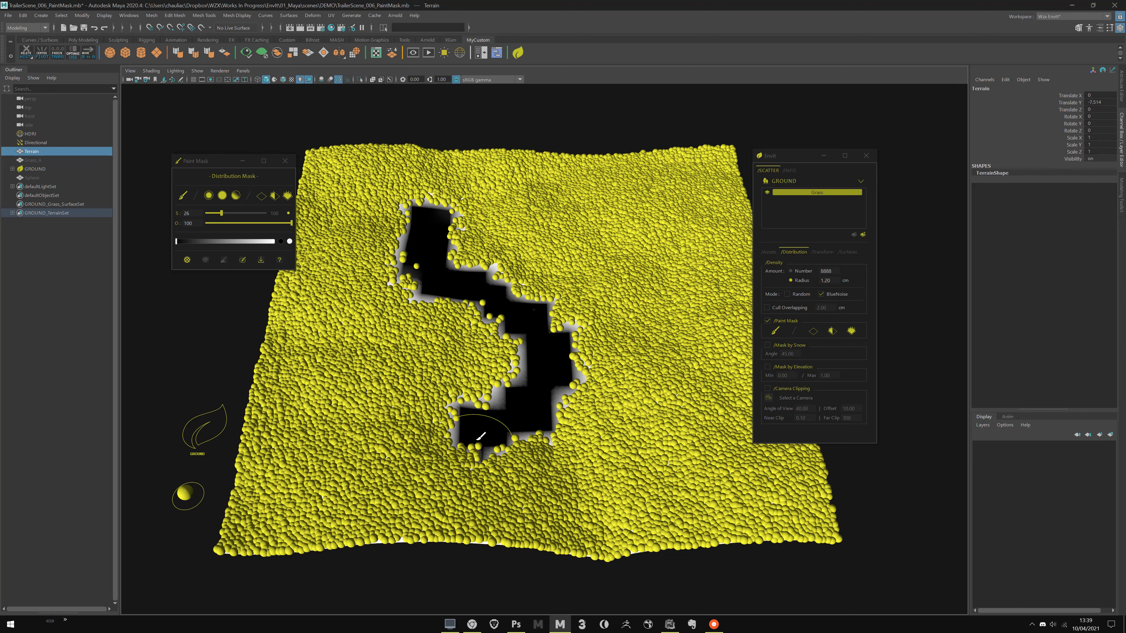
pyautogui.click(261, 196)
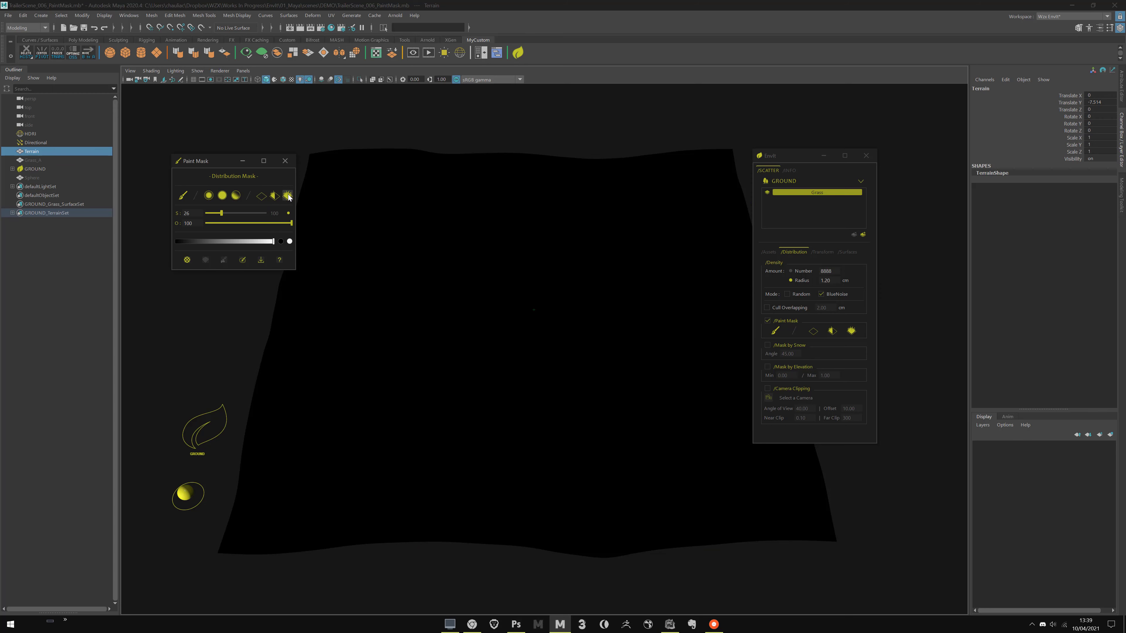
pyautogui.click(288, 195)
pyautogui.click(261, 197)
pyautogui.click(287, 240)
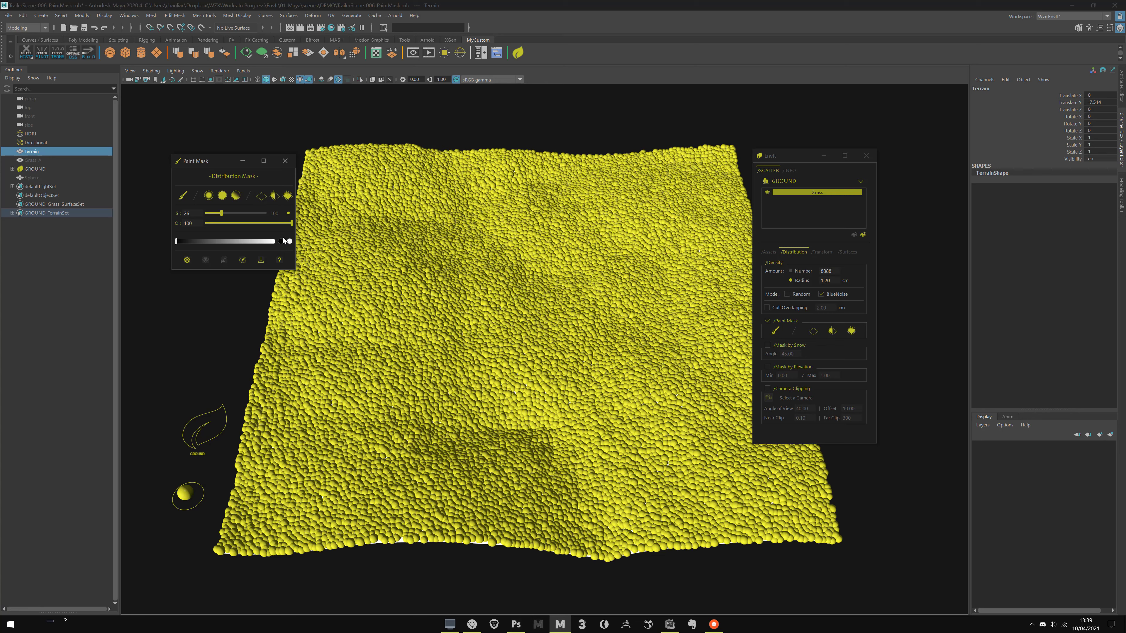
# Paint a black clearing near the terrain's centre, and extend it toward the lower-left with the mask display turned off.
pyautogui.moveTo(472, 299)
pyautogui.mouseDown()
pyautogui.moveTo(481, 380)
pyautogui.moveTo(572, 417)
pyautogui.mouseUp()
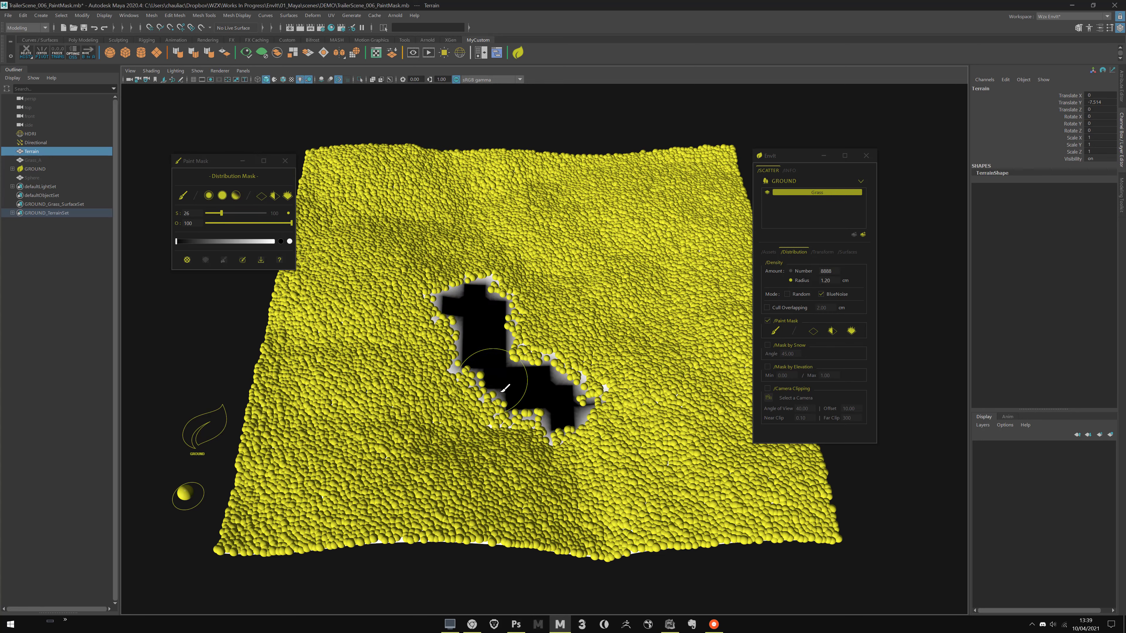
pyautogui.click(187, 260)
pyautogui.moveTo(483, 385); pyautogui.dragTo(401, 436)
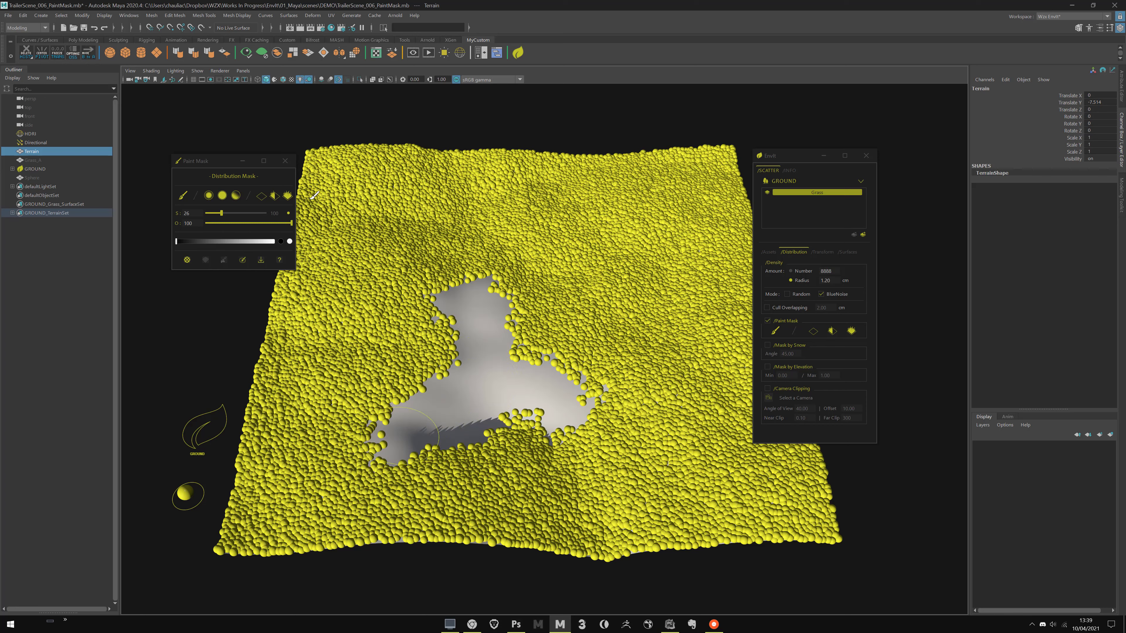
# Flood the mask with black, paint a small grass patch on the terrain's upper-left area, and flood the mask with mid-grey.
pyautogui.moveTo(377, 231)
pyautogui.mouseDown()
pyautogui.moveTo(382, 252)
pyautogui.moveTo(452, 300)
pyautogui.mouseUp()
pyautogui.click(262, 197)
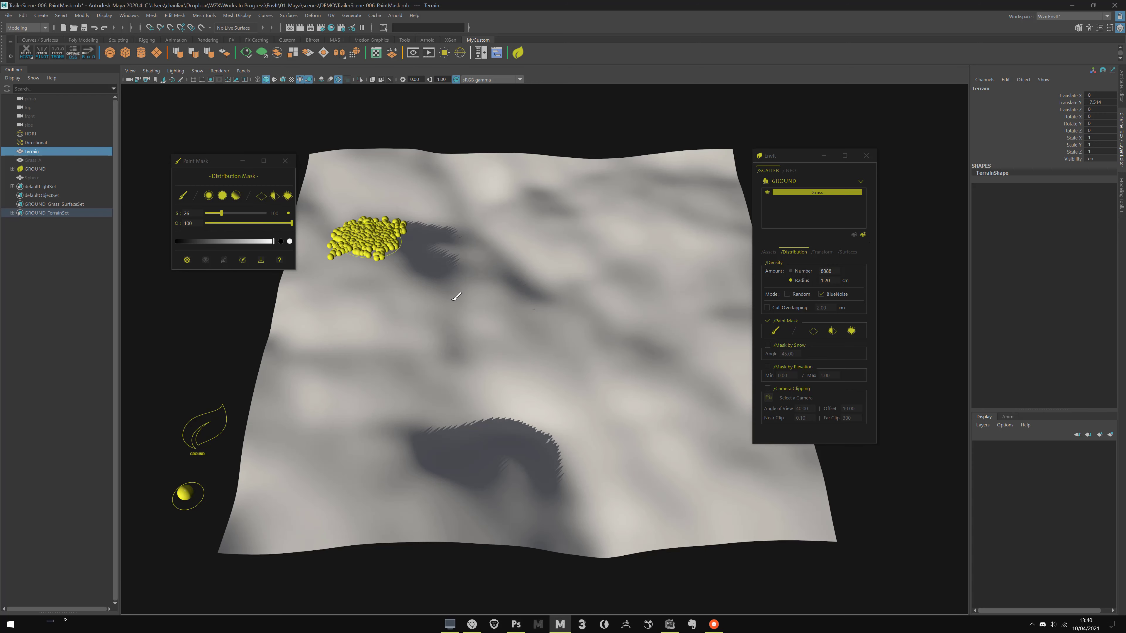
pyautogui.click(274, 197)
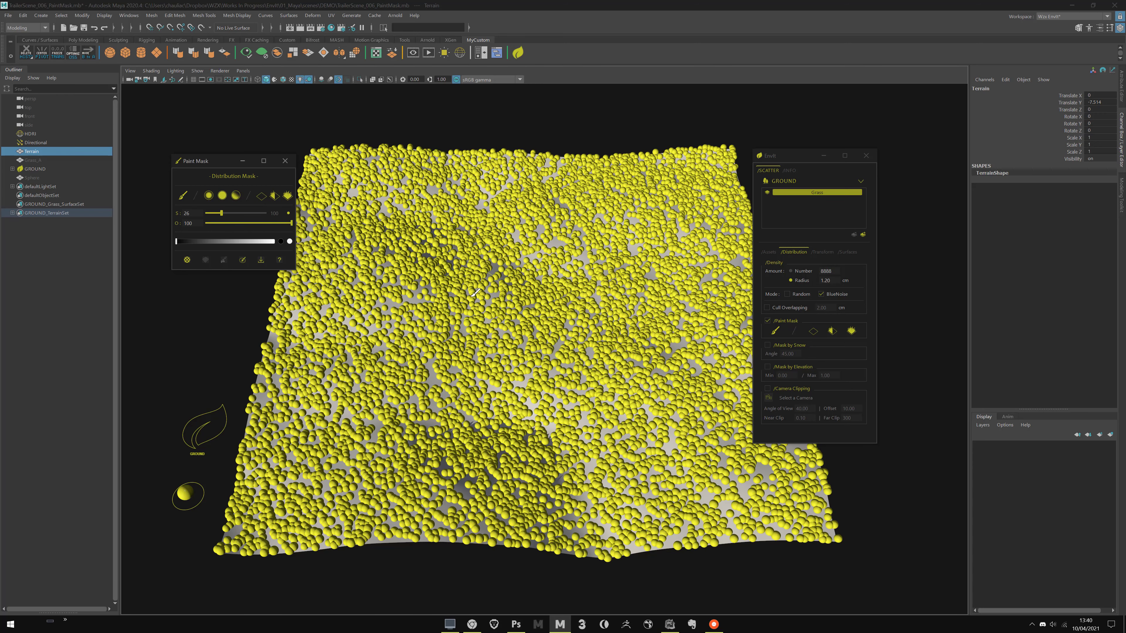
# Paint a black diagonal band through the terrain's centre, and repaint it in white as dense grass.
pyautogui.moveTo(390, 257)
pyautogui.mouseDown()
pyautogui.moveTo(487, 310)
pyautogui.moveTo(554, 386)
pyautogui.mouseUp()
pyautogui.click(289, 242)
pyautogui.moveTo(357, 277); pyautogui.dragTo(505, 352)
pyautogui.moveTo(436, 284)
pyautogui.mouseDown()
pyautogui.moveTo(524, 324)
pyautogui.moveTo(576, 390)
pyautogui.moveTo(545, 417)
pyautogui.moveTo(537, 364)
pyautogui.mouseUp()
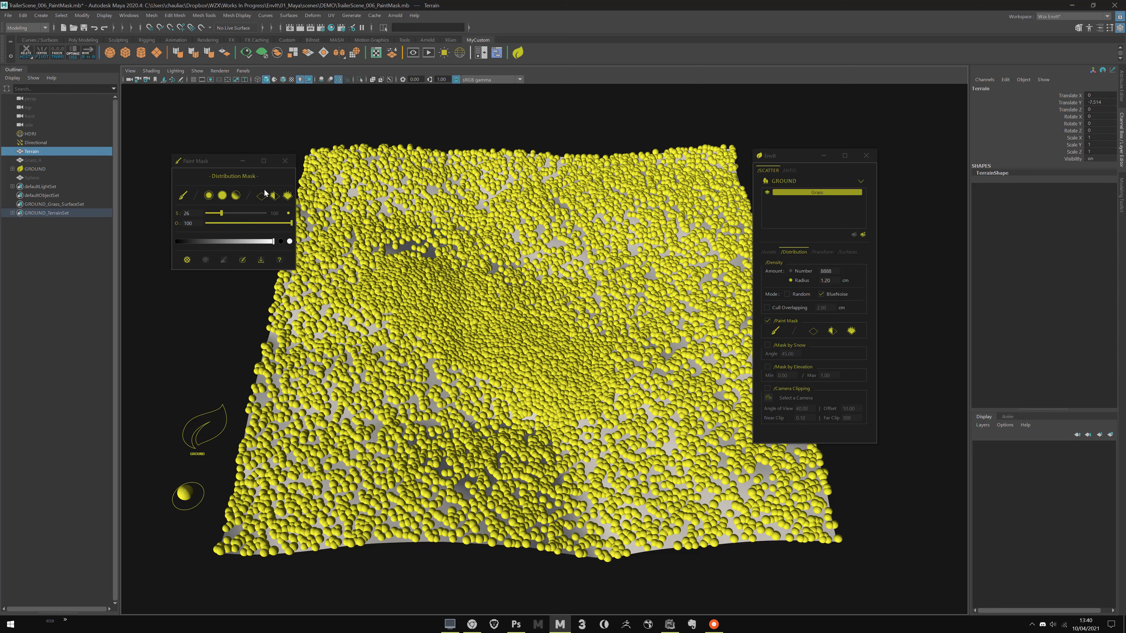
# Close the Paint Mask window, move the EnvIt window closer, and flood the mask with white from it.
pyautogui.click(285, 161)
pyautogui.moveTo(784, 156); pyautogui.dragTo(740, 134)
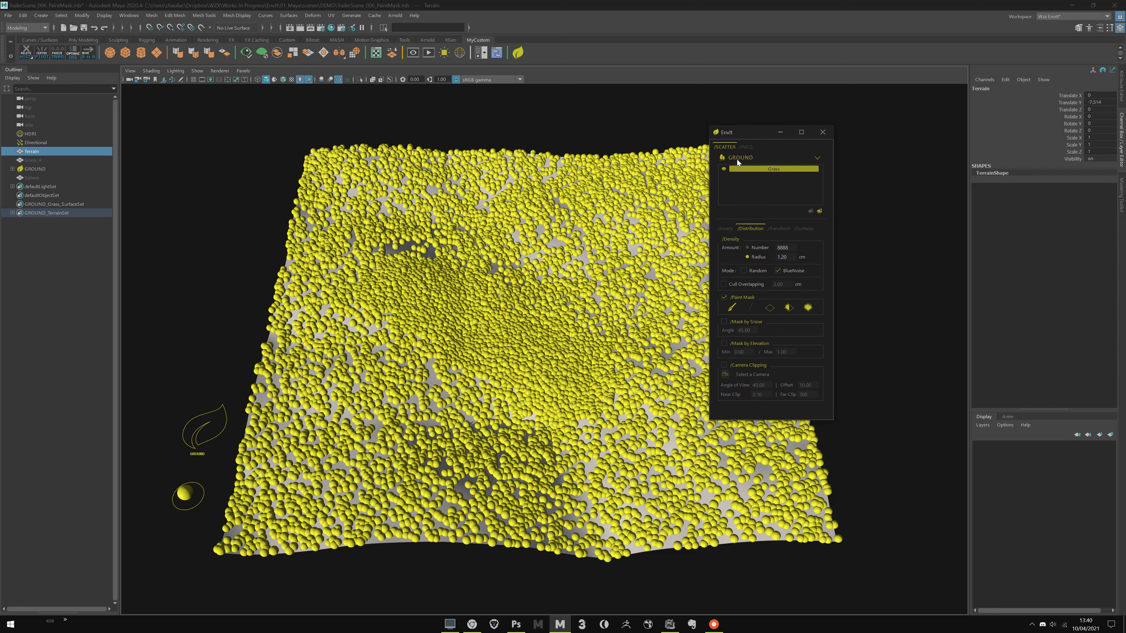
pyautogui.click(808, 307)
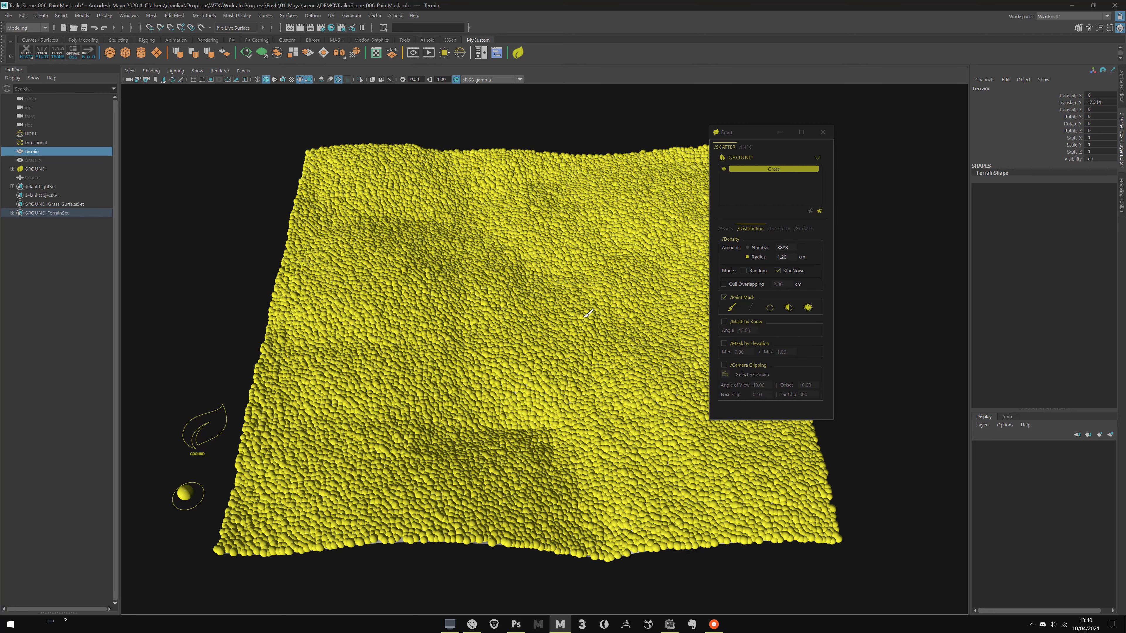
# Flood the mask with black from the EnvIt window, and paint a curved grass band from the terrain's centre-left to its upper-right corner.
pyautogui.keyDown('alt'); pyautogui.moveTo(532, 342); pyautogui.dragTo(515, 340, button='middle'); pyautogui.keyUp('alt')
pyautogui.keyDown('alt'); pyautogui.moveTo(515, 340); pyautogui.dragTo(475, 346, button='right'); pyautogui.keyUp('alt')
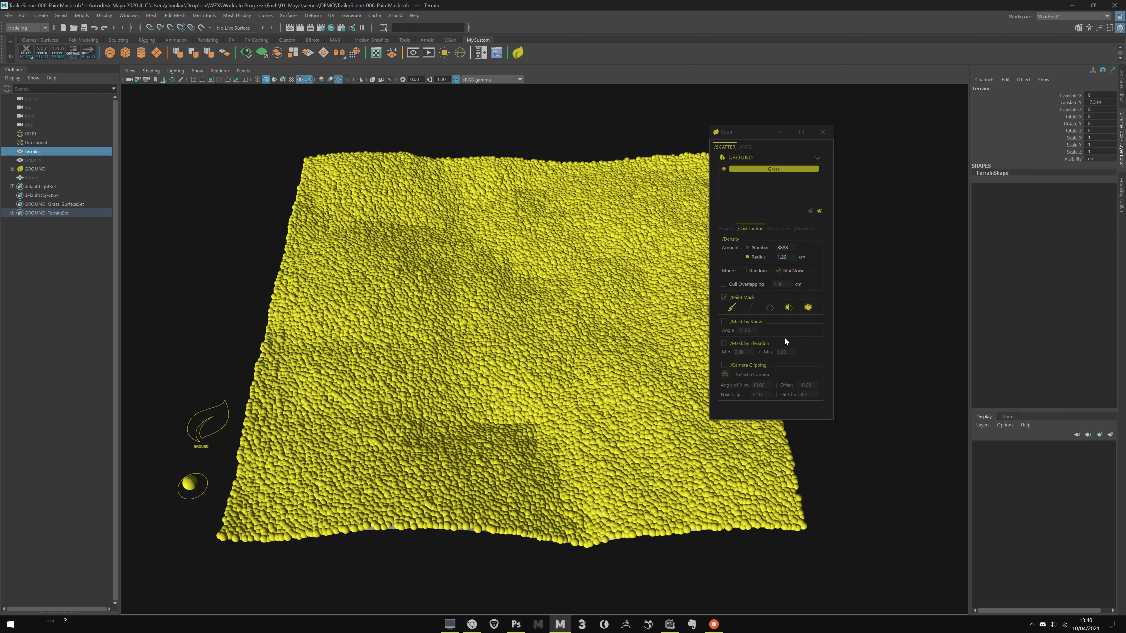
pyautogui.click(772, 308)
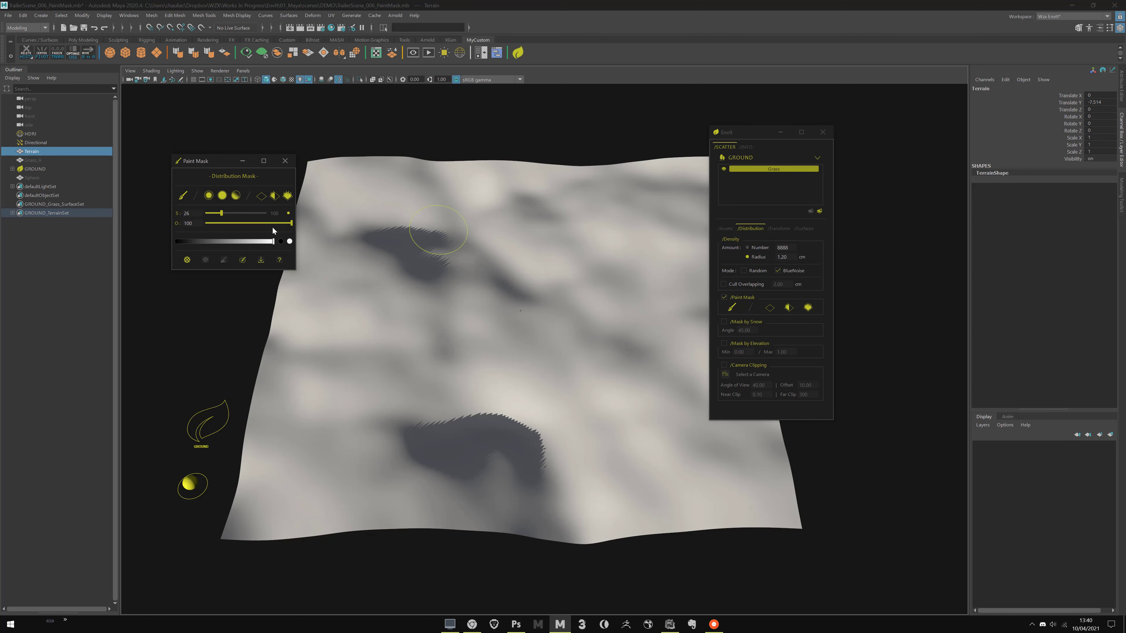
pyautogui.moveTo(414, 343)
pyautogui.mouseDown()
pyautogui.moveTo(490, 375)
pyautogui.moveTo(596, 320)
pyautogui.moveTo(672, 263)
pyautogui.moveTo(701, 181)
pyautogui.mouseUp()
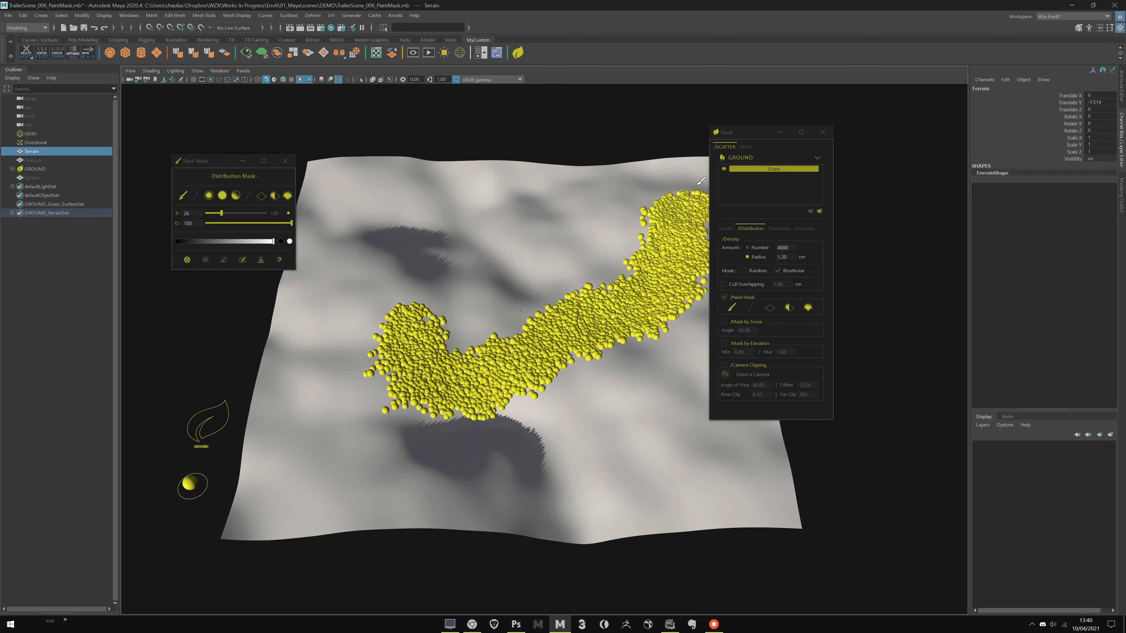
# Toggle the mask display repeatedly to compare the painted black-and-white mask with the shaded terrain around the grass band.
pyautogui.keyDown('alt'); pyautogui.moveTo(550, 272); pyautogui.dragTo(475, 267, button='middle'); pyautogui.keyUp('alt')
pyautogui.keyDown('alt'); pyautogui.moveTo(404, 292); pyautogui.dragTo(503, 278, button='middle'); pyautogui.keyUp('alt')
pyautogui.keyDown('alt'); pyautogui.moveTo(503, 278); pyautogui.dragTo(486, 278, button='right'); pyautogui.keyUp('alt')
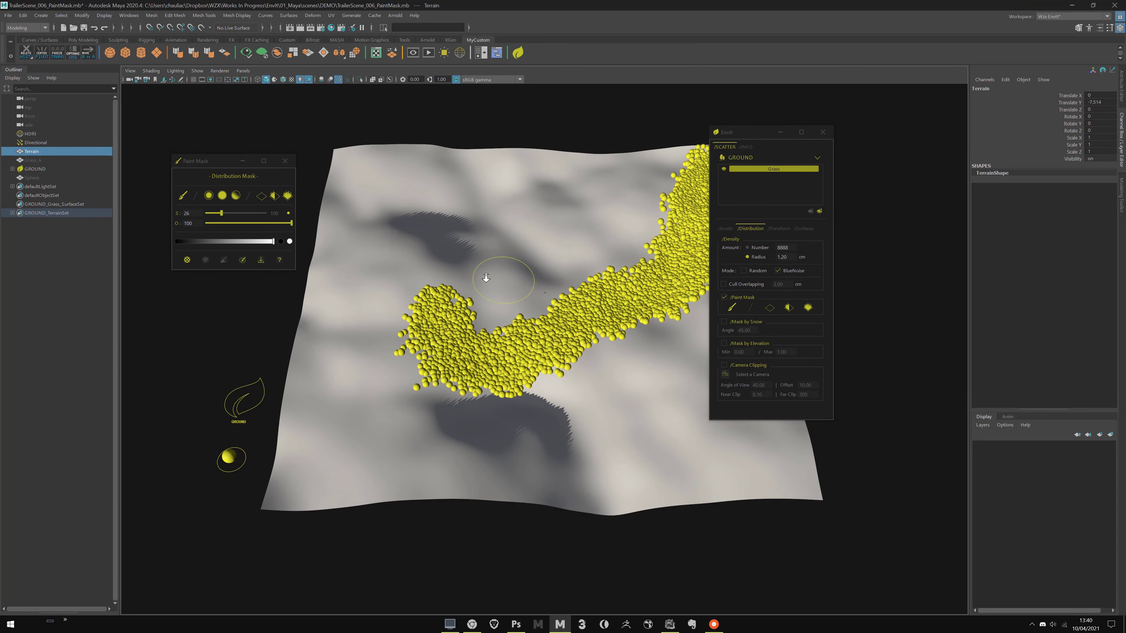
pyautogui.keyDown('alt'); pyautogui.moveTo(486, 278); pyautogui.dragTo(428, 304, button='middle'); pyautogui.keyUp('alt')
pyautogui.click(261, 196)
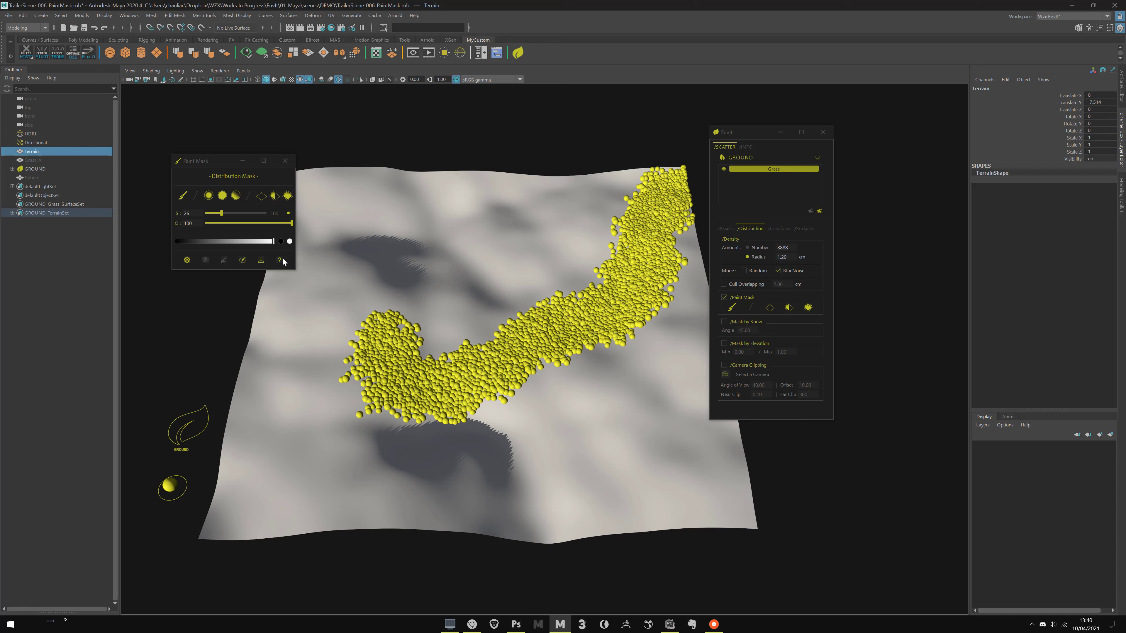
pyautogui.click(186, 260)
pyautogui.click(185, 260)
pyautogui.click(185, 261)
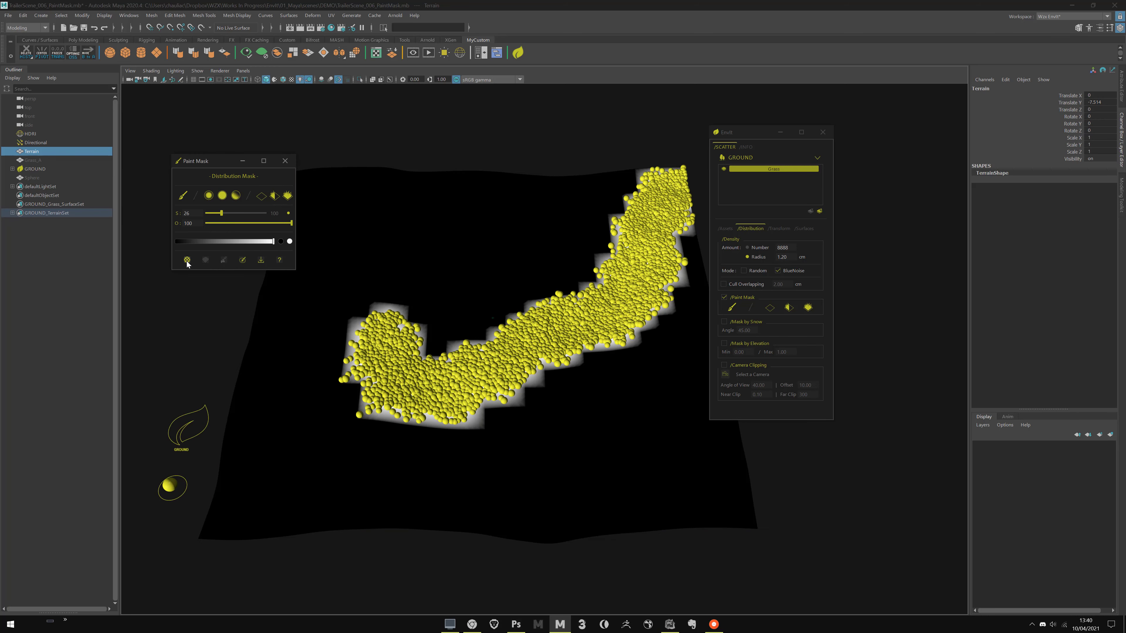
pyautogui.click(188, 262)
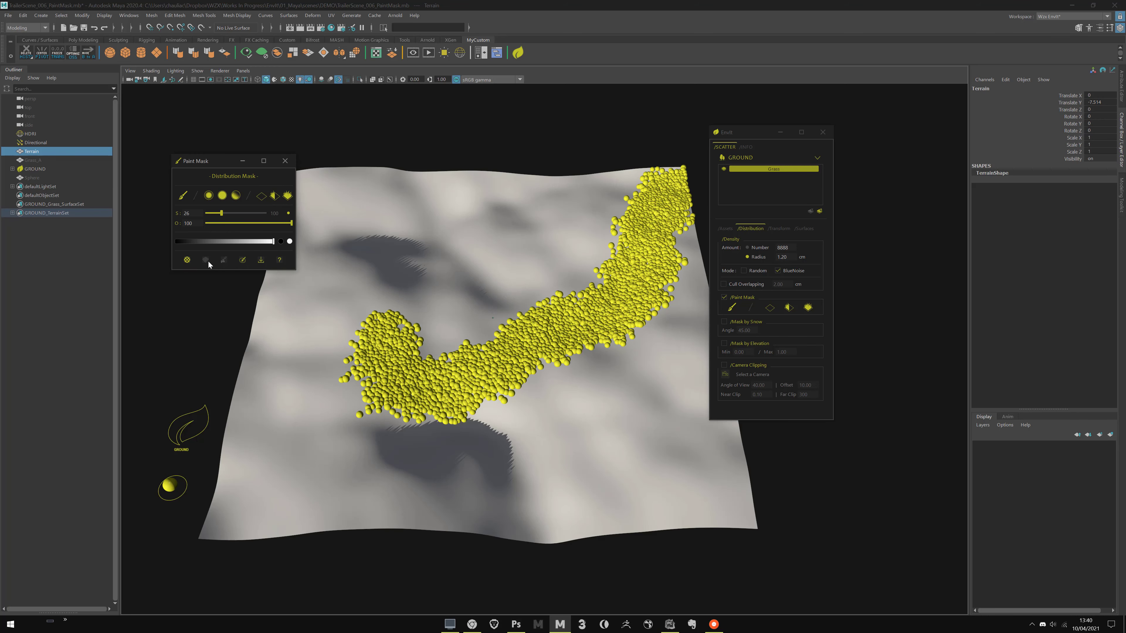
pyautogui.click(186, 261)
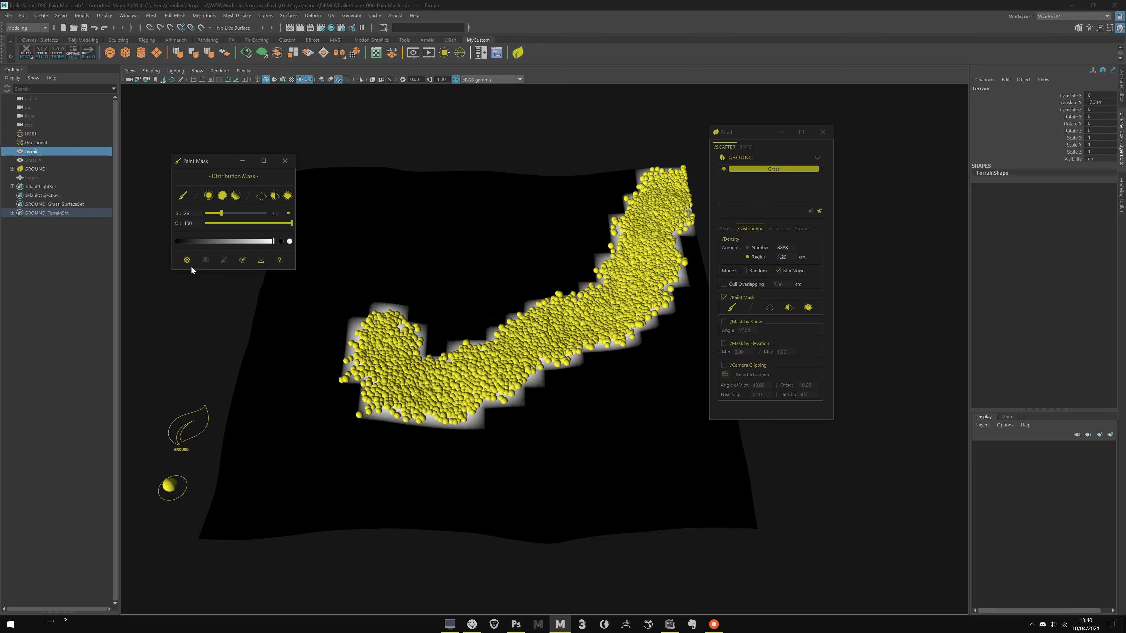
pyautogui.click(187, 261)
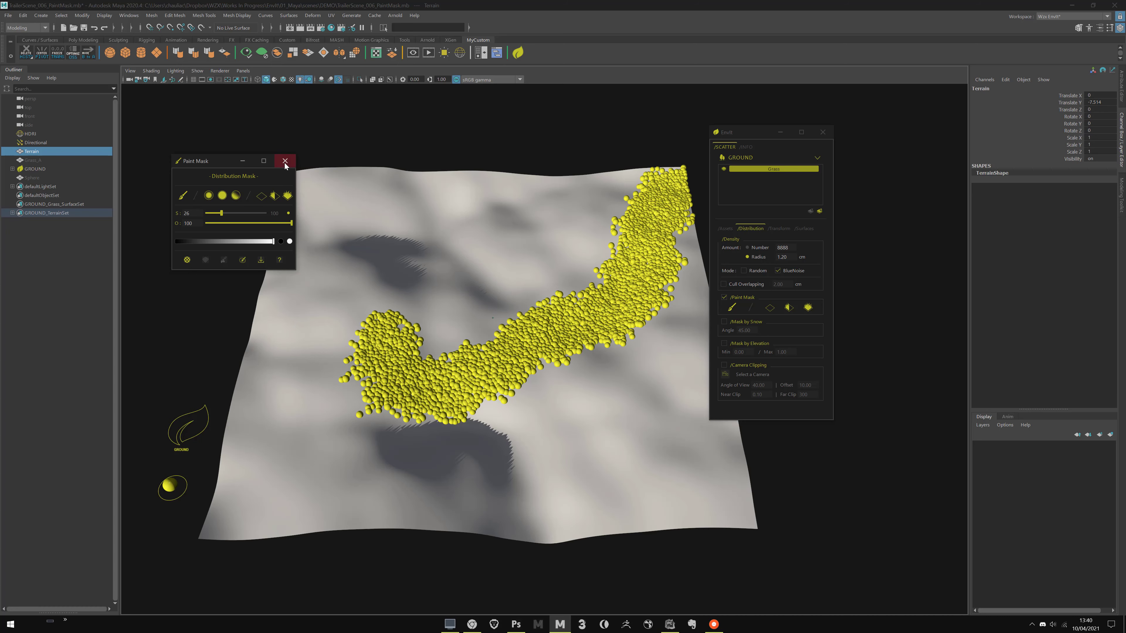
pyautogui.click(187, 261)
# Close the Paint Mask window, reopen it from the EnvIt window, and turn off the mask display.
pyautogui.click(285, 160)
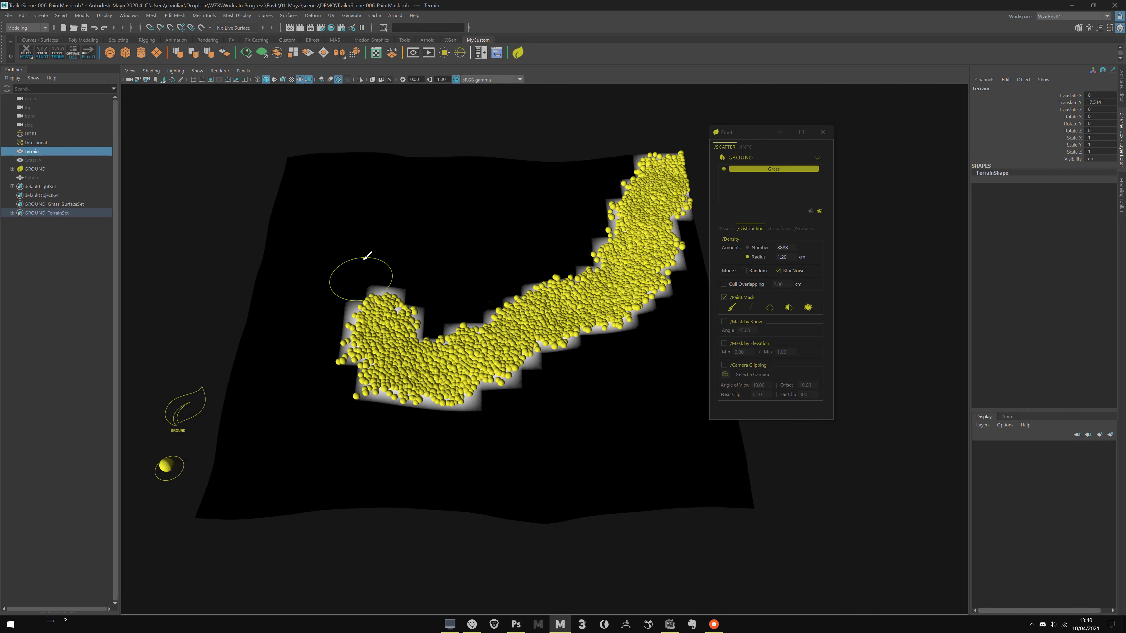
pyautogui.moveTo(390, 184)
pyautogui.keyDown('alt'); pyautogui.mouseDown()
pyautogui.moveTo(397, 199)
pyautogui.moveTo(380, 193)
pyautogui.moveTo(394, 200)
pyautogui.mouseUp(); pyautogui.keyUp('alt')
pyautogui.click(735, 312)
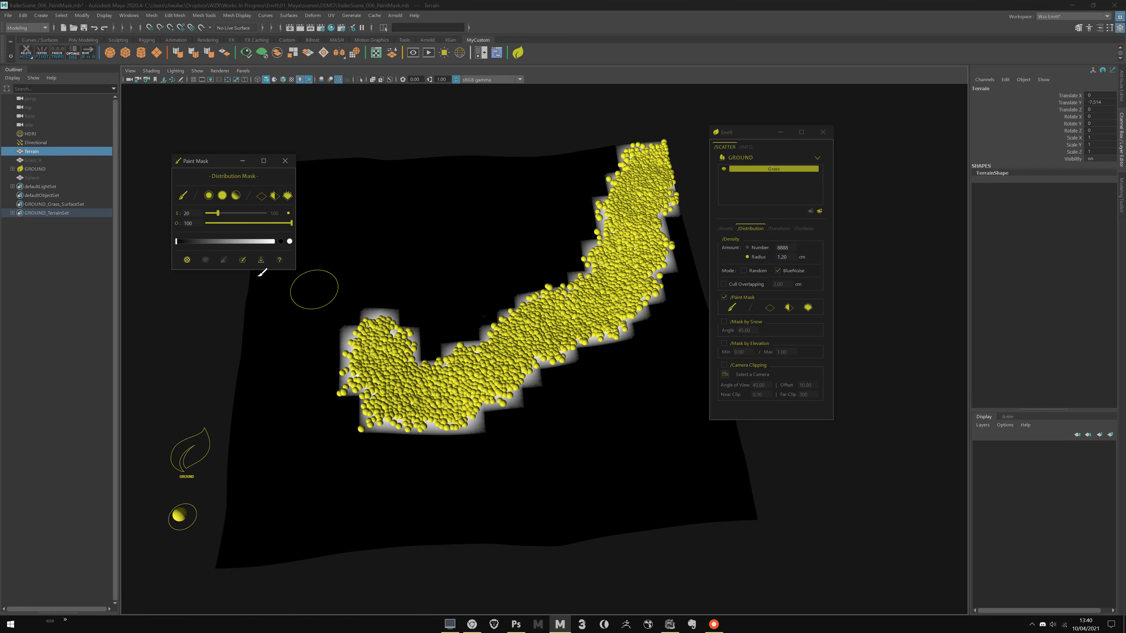
pyautogui.click(186, 264)
pyautogui.keyDown('alt'); pyautogui.moveTo(237, 331); pyautogui.dragTo(232, 301); pyautogui.keyUp('alt')
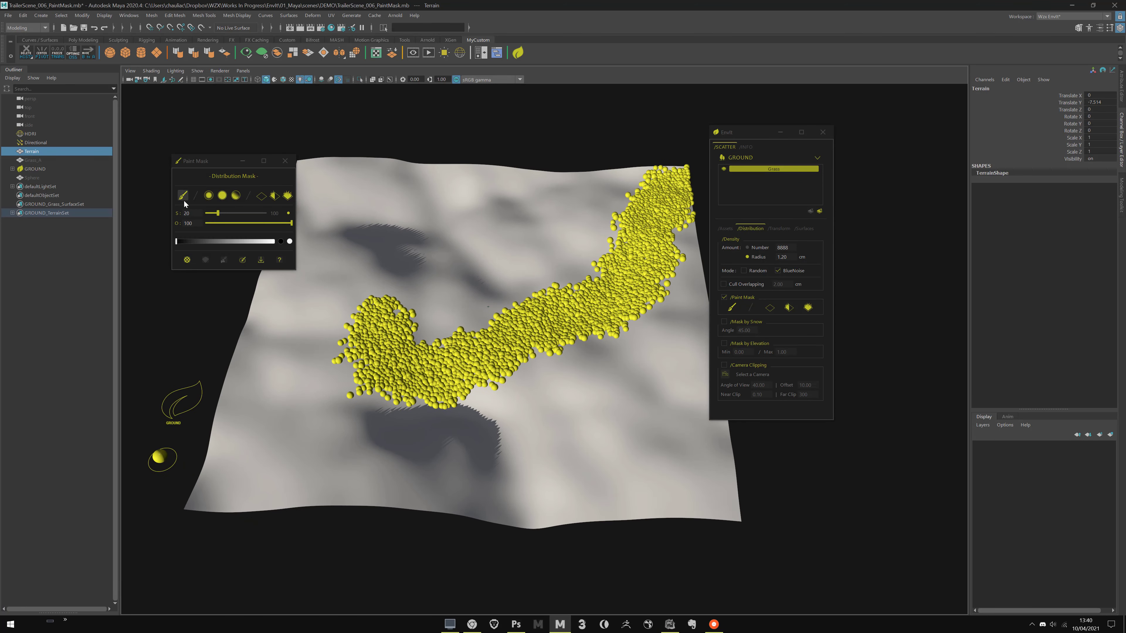
# Move the Paint Mask window away from the terrain, leave the painting tool, and deselect the terrain.
pyautogui.keyDown('alt'); pyautogui.moveTo(473, 277); pyautogui.dragTo(447, 288, button='middle'); pyautogui.keyUp('alt')
pyautogui.click(187, 156)
pyautogui.moveTo(187, 156); pyautogui.dragTo(171, 148)
pyautogui.keyDown('alt'); pyautogui.moveTo(420, 225); pyautogui.dragTo(465, 236, button='middle'); pyautogui.keyUp('alt')
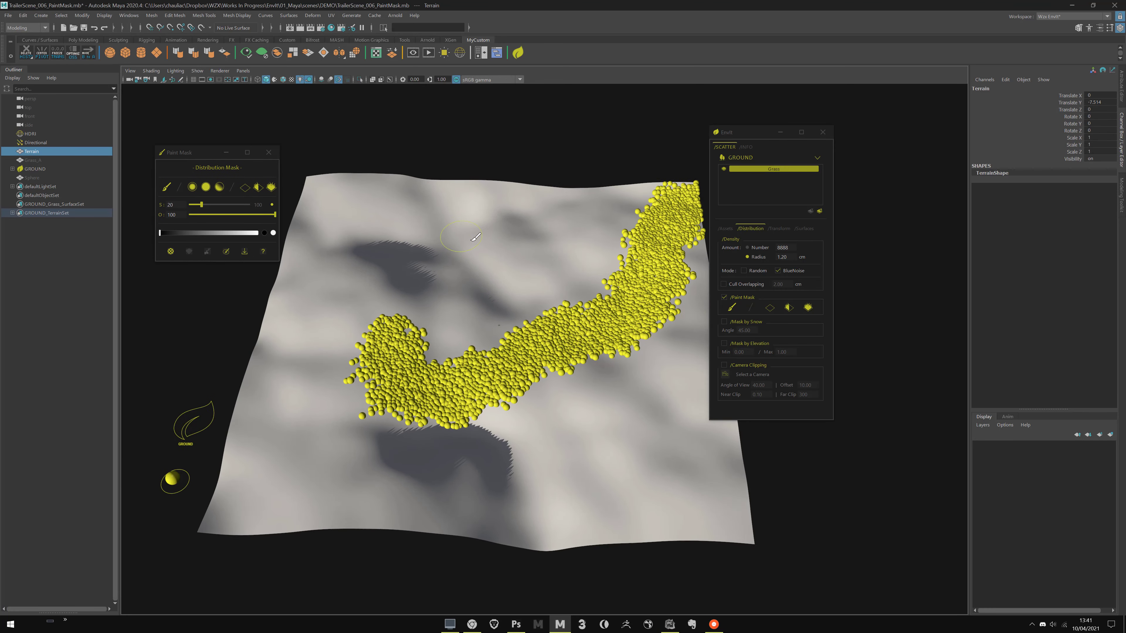
pyautogui.press('q')
pyautogui.click(512, 159)
pyautogui.keyDown('alt'); pyautogui.moveTo(519, 196); pyautogui.dragTo(546, 185, button='middle'); pyautogui.keyUp('alt')
pyautogui.keyDown('alt'); pyautogui.moveTo(499, 183); pyautogui.dragTo(515, 180); pyautogui.keyUp('alt')
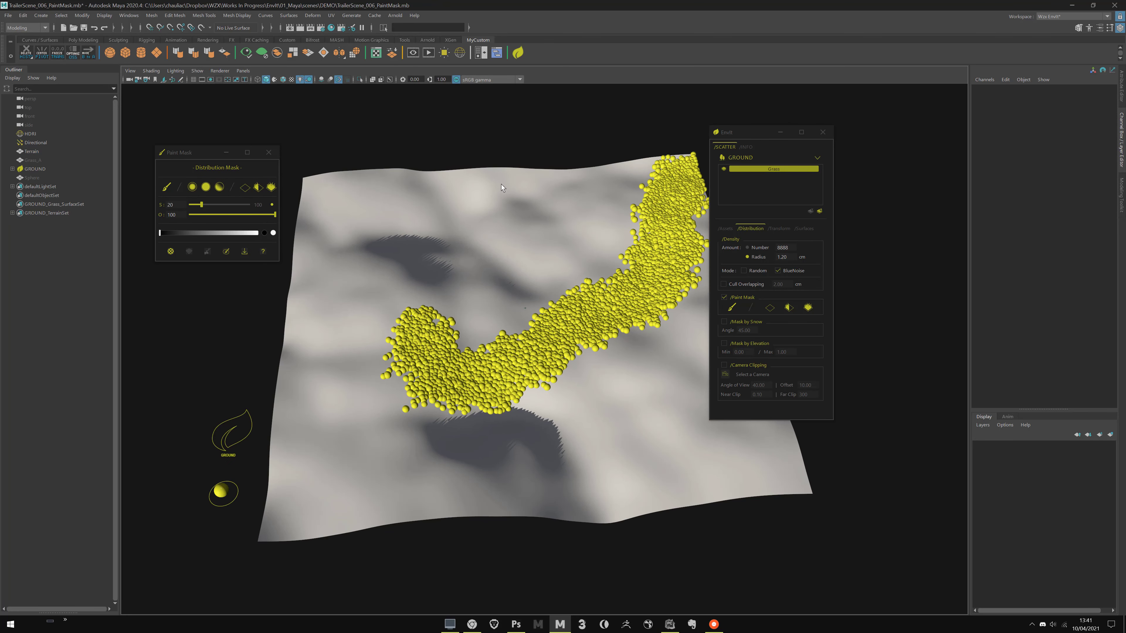
pyautogui.click(501, 184)
pyautogui.click(490, 147)
pyautogui.keyDown('alt'); pyautogui.moveTo(474, 262); pyautogui.dragTo(487, 252, button='middle'); pyautogui.keyUp('alt')
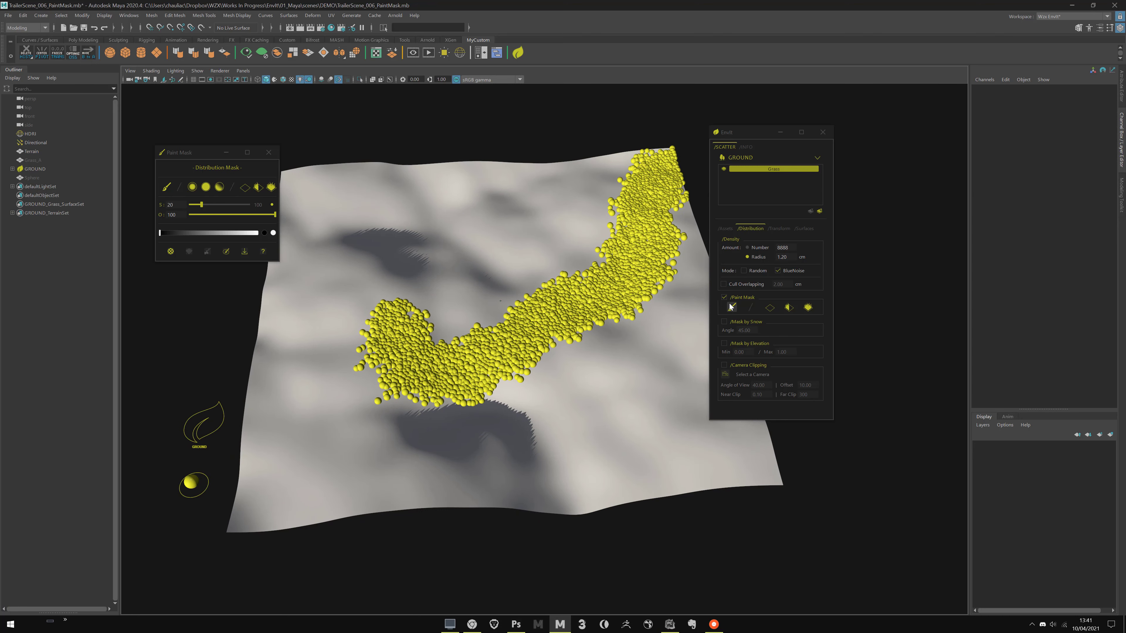
# Reactivate the paint brush to erase grass at the band's upper-left end, and toggle the terrain's wireframe on and off.
pyautogui.click(167, 189)
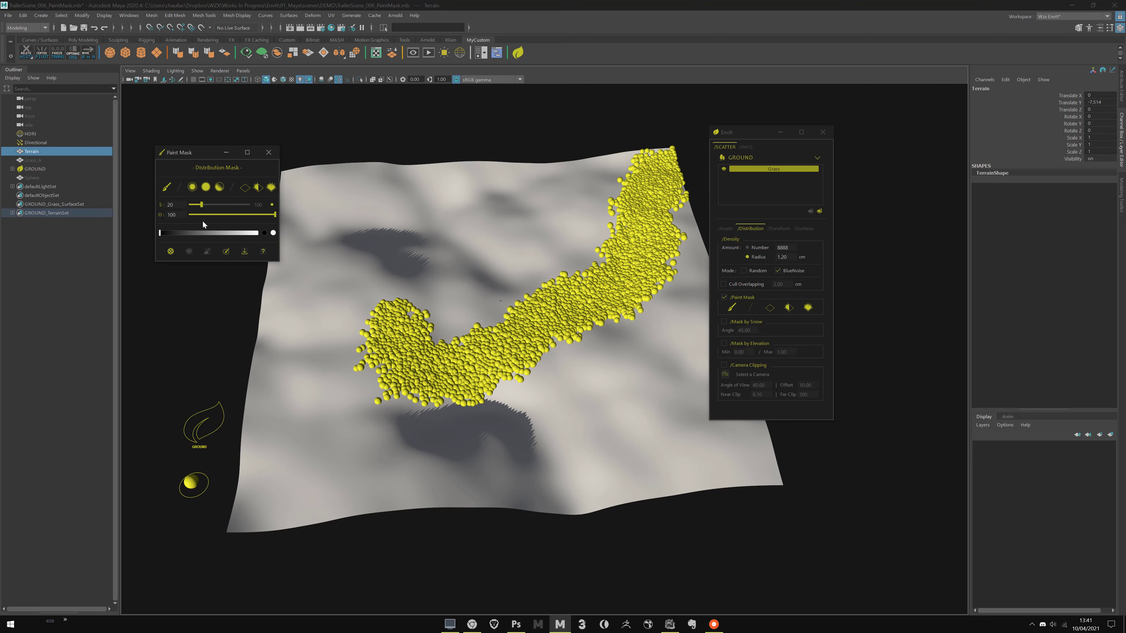
pyautogui.moveTo(405, 305)
pyautogui.mouseDown()
pyautogui.moveTo(443, 343)
pyautogui.moveTo(468, 333)
pyautogui.mouseUp()
pyautogui.click(188, 252)
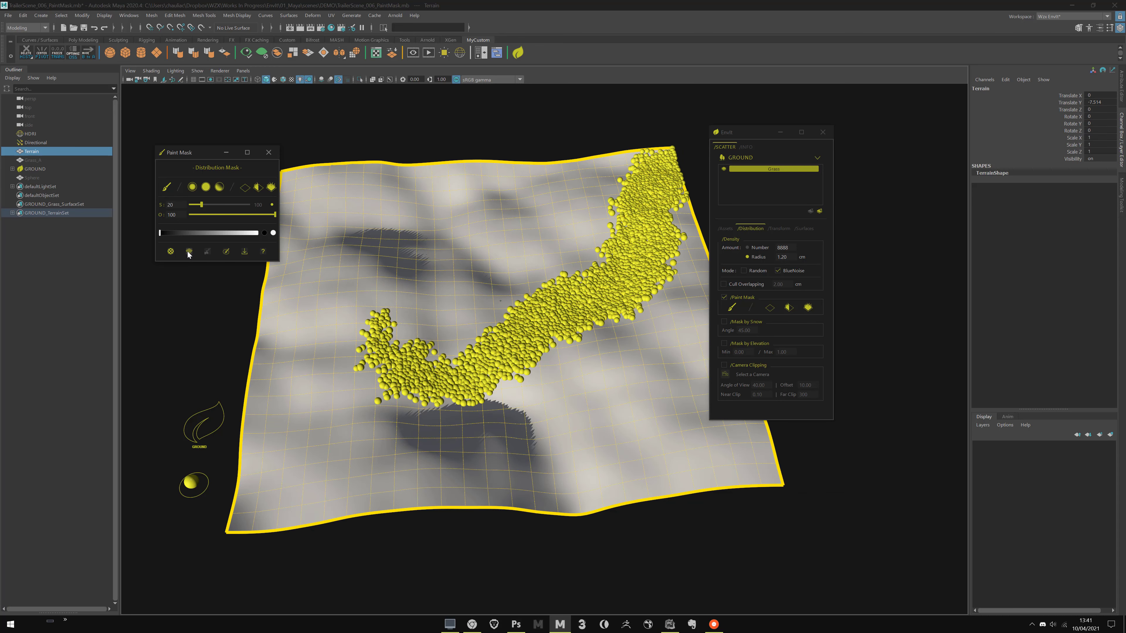
pyautogui.click(189, 252)
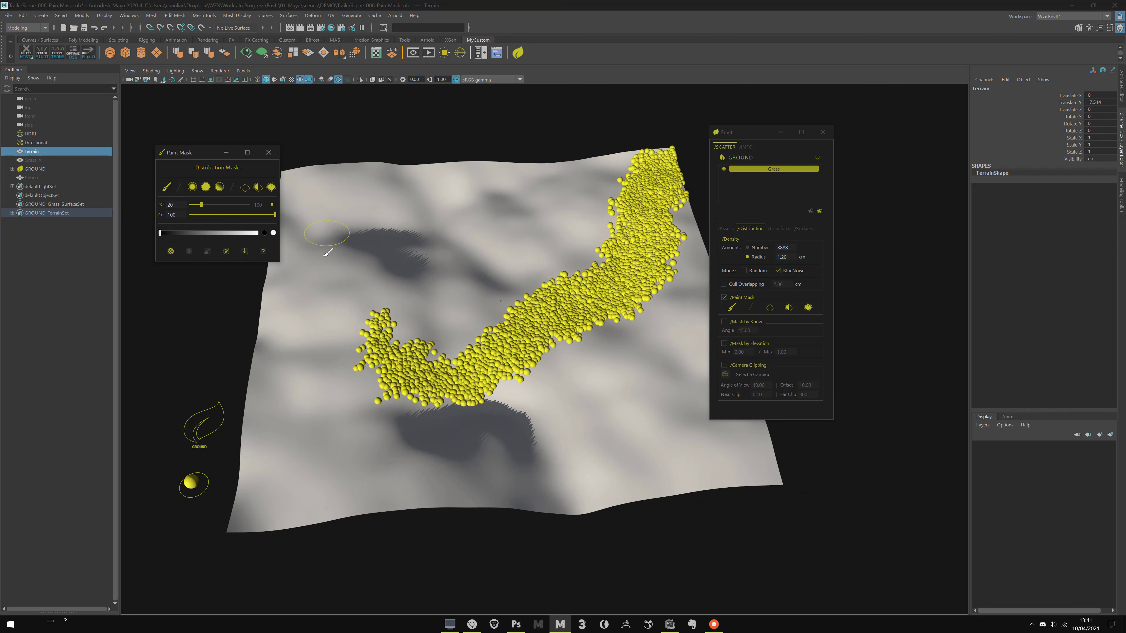
# Try the remaining brush options while erasing grass along the band's upper side and across its right-hand part.
pyautogui.click(207, 251)
pyautogui.moveTo(414, 333)
pyautogui.mouseDown()
pyautogui.moveTo(457, 353)
pyautogui.moveTo(567, 276)
pyautogui.moveTo(595, 290)
pyautogui.moveTo(630, 282)
pyautogui.moveTo(632, 246)
pyautogui.moveTo(659, 271)
pyautogui.mouseUp()
pyautogui.click(227, 251)
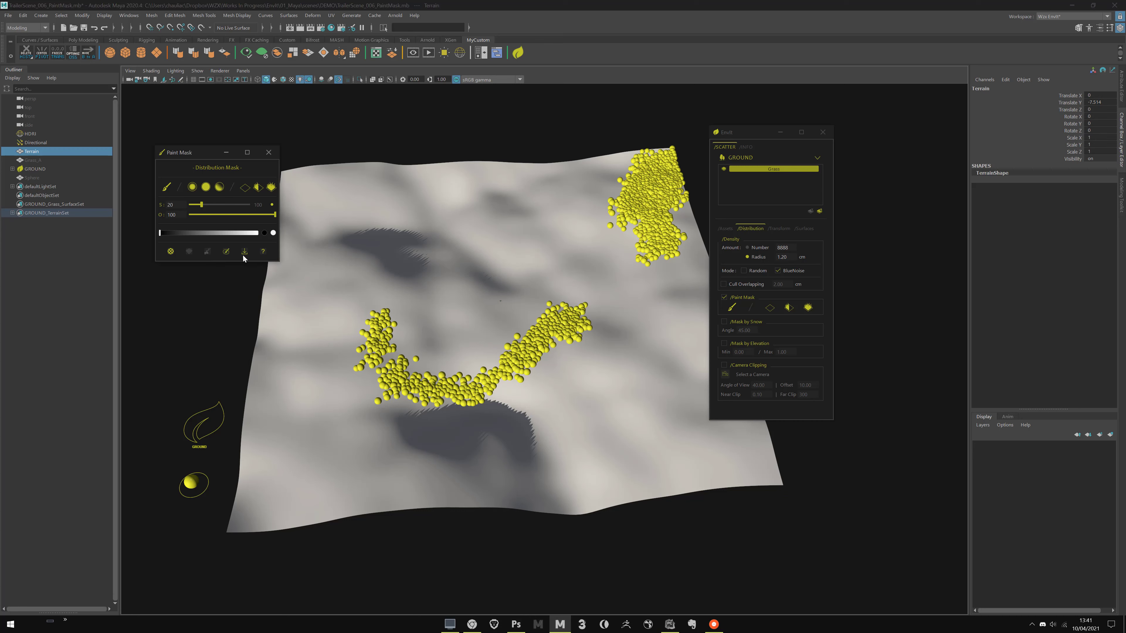
# Move the EnvIt window clear of the terrain, and turn on the viewport's wireframe-on-shaded display.
pyautogui.keyDown('alt'); pyautogui.moveTo(482, 328); pyautogui.dragTo(456, 305, button='right'); pyautogui.keyUp('alt')
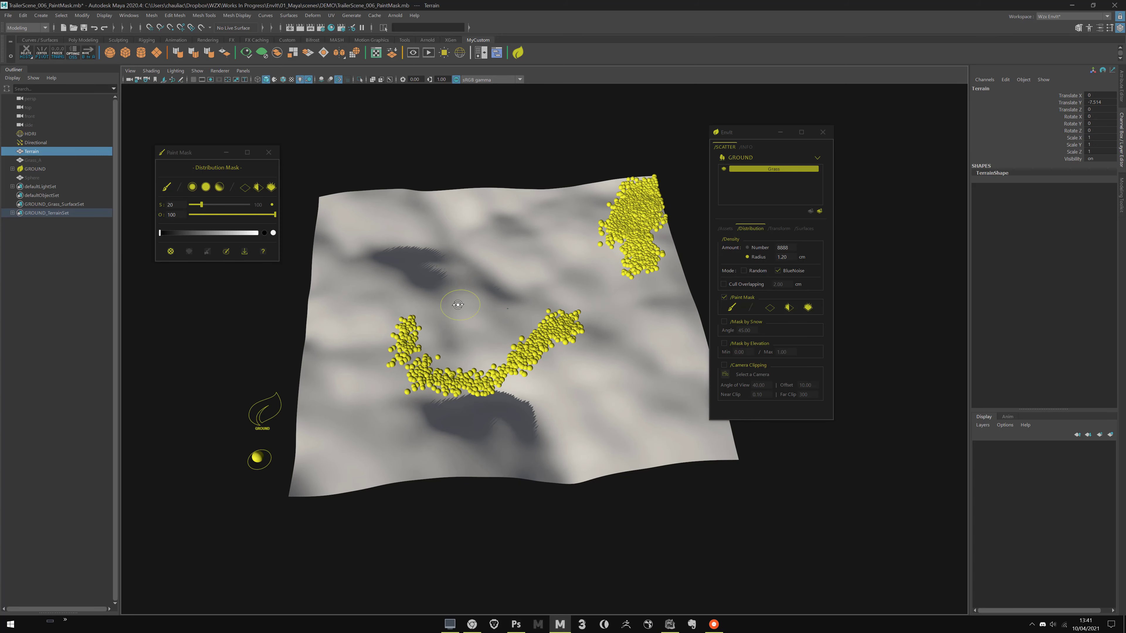
pyautogui.keyDown('alt'); pyautogui.moveTo(457, 304); pyautogui.dragTo(438, 287); pyautogui.keyUp('alt')
pyautogui.keyDown('alt'); pyautogui.moveTo(438, 287); pyautogui.dragTo(466, 285, button='right'); pyautogui.keyUp('alt')
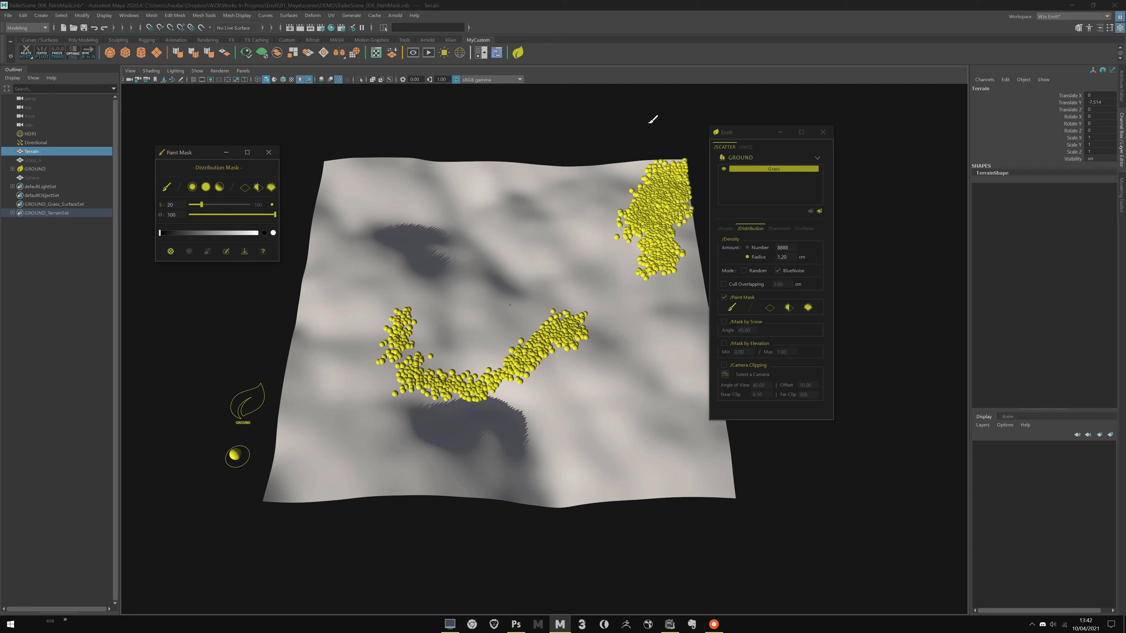
pyautogui.moveTo(729, 135); pyautogui.dragTo(774, 126)
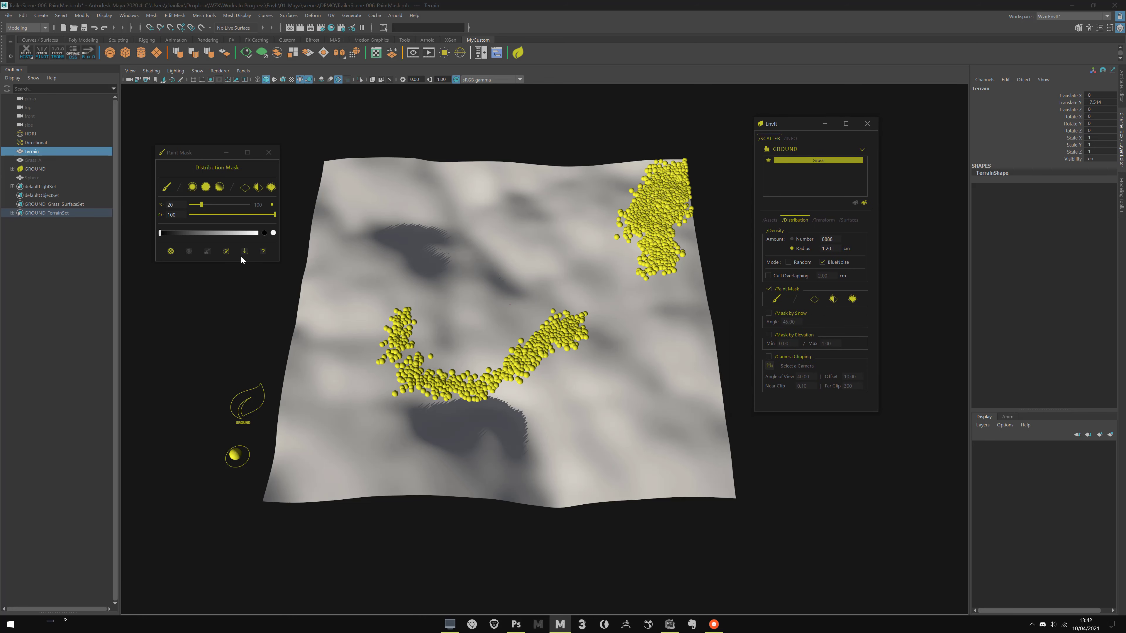
pyautogui.keyDown('alt'); pyautogui.moveTo(392, 300); pyautogui.dragTo(409, 304, button='middle'); pyautogui.keyUp('alt')
pyautogui.keyDown('alt'); pyautogui.moveTo(409, 304); pyautogui.dragTo(403, 304); pyautogui.keyUp('alt')
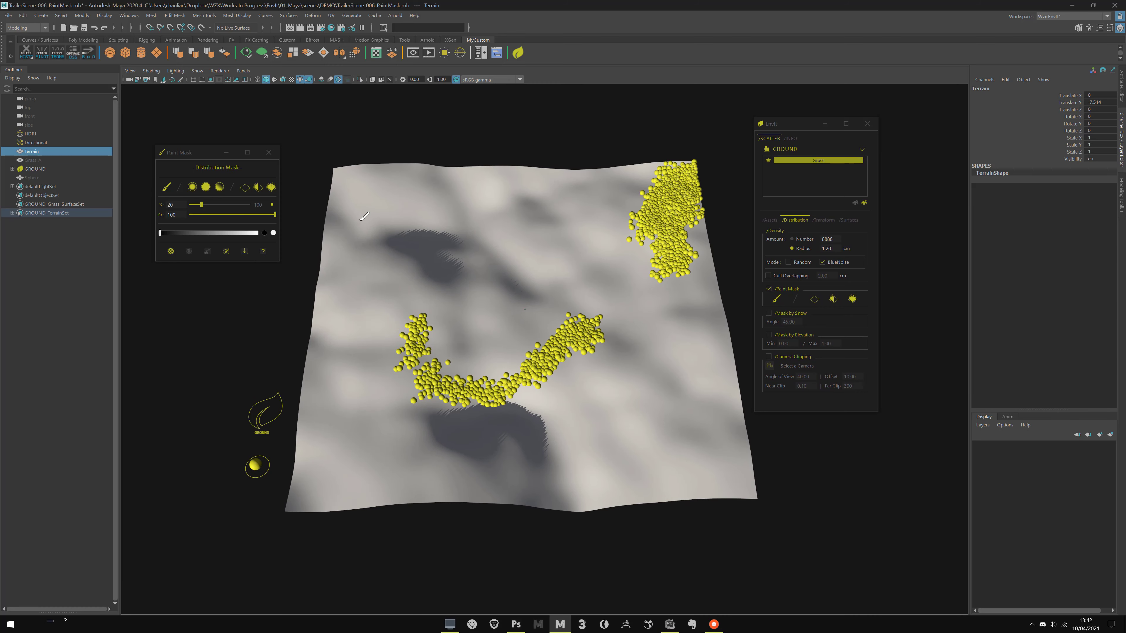
pyautogui.click(283, 79)
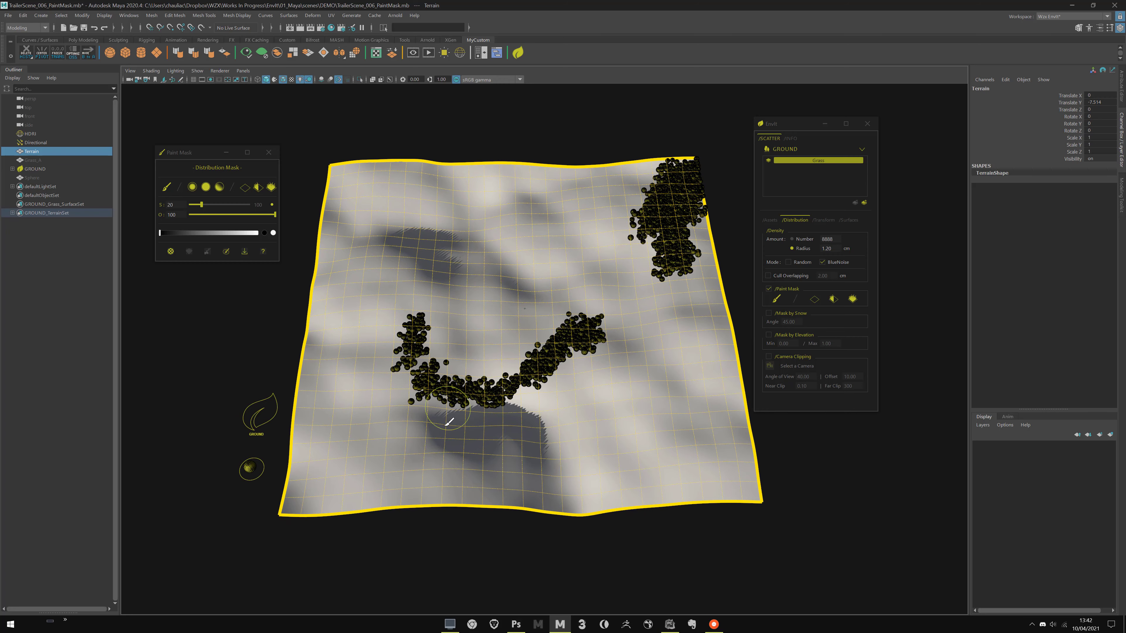
# Examine the terrain's wireframe grid and the remaining grass from low, close and overhead views.
pyautogui.keyDown('alt'); pyautogui.moveTo(447, 422); pyautogui.dragTo(444, 357); pyautogui.keyUp('alt')
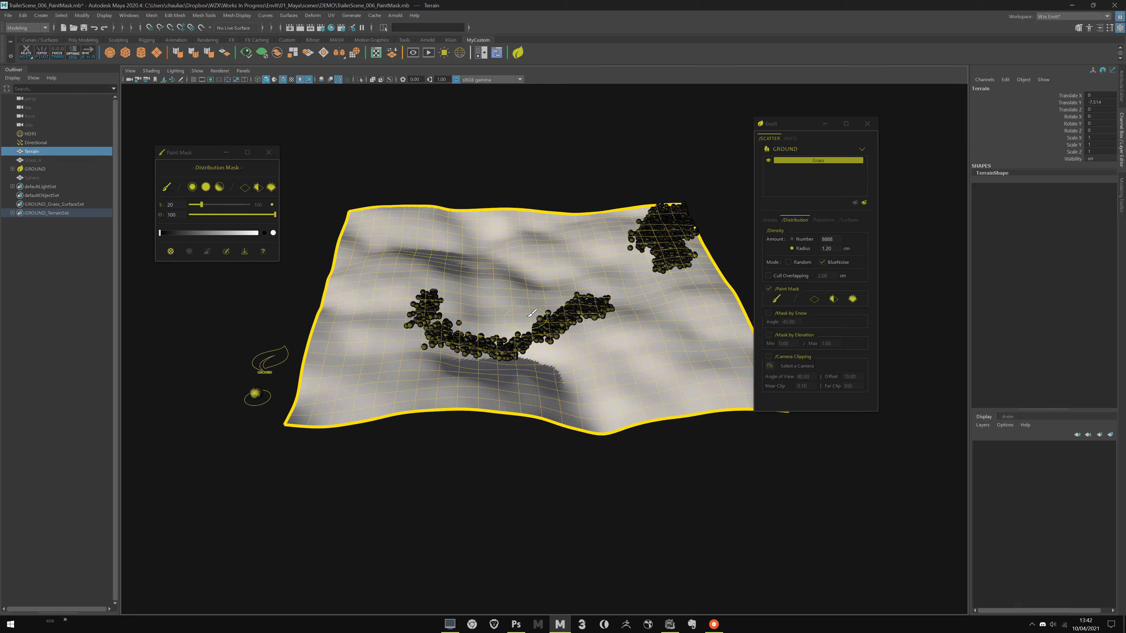
pyautogui.keyDown('alt'); pyautogui.moveTo(520, 341); pyautogui.dragTo(509, 370, button='middle'); pyautogui.keyUp('alt')
pyautogui.keyDown('alt'); pyautogui.moveTo(509, 371); pyautogui.dragTo(495, 422, button='right'); pyautogui.keyUp('alt')
pyautogui.keyDown('alt'); pyautogui.moveTo(364, 450); pyautogui.dragTo(503, 378, button='middle'); pyautogui.keyUp('alt')
pyautogui.keyDown('alt'); pyautogui.moveTo(372, 445); pyautogui.dragTo(432, 523, button='right'); pyautogui.keyUp('alt')
pyautogui.keyDown('alt'); pyautogui.moveTo(591, 322); pyautogui.dragTo(507, 267, button='right'); pyautogui.keyUp('alt')
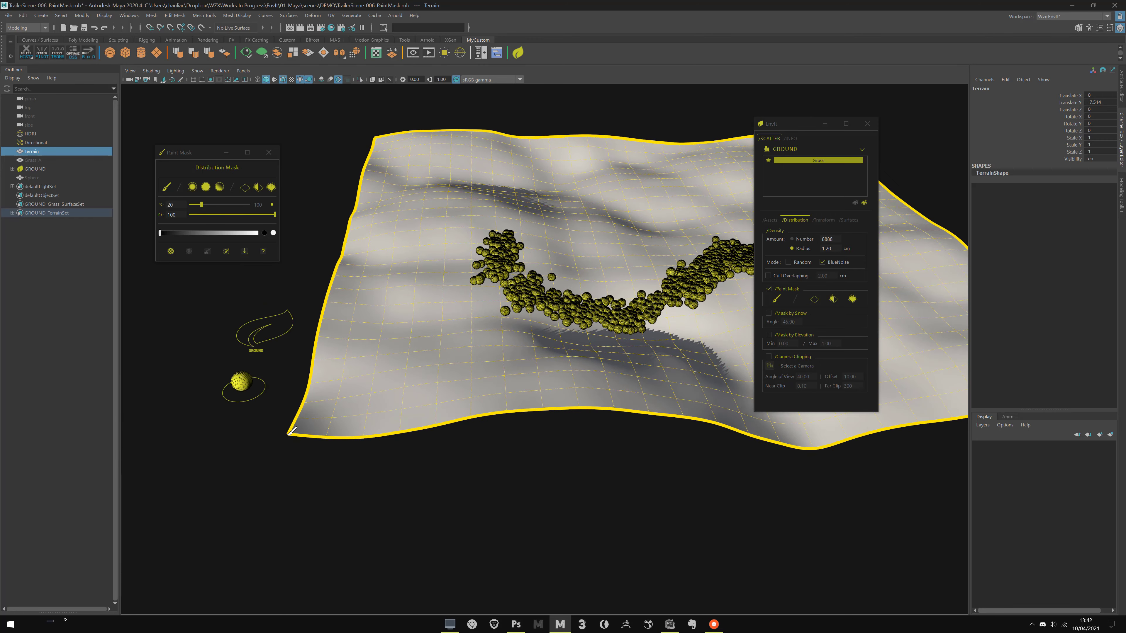
pyautogui.moveTo(442, 386)
pyautogui.keyDown('alt'); pyautogui.mouseDown()
pyautogui.moveTo(452, 360)
pyautogui.moveTo(444, 344)
pyautogui.mouseUp(); pyautogui.keyUp('alt')
pyautogui.moveTo(484, 306)
pyautogui.keyDown('alt'); pyautogui.mouseDown()
pyautogui.moveTo(493, 308)
pyautogui.moveTo(464, 283)
pyautogui.mouseUp(); pyautogui.keyUp('alt')
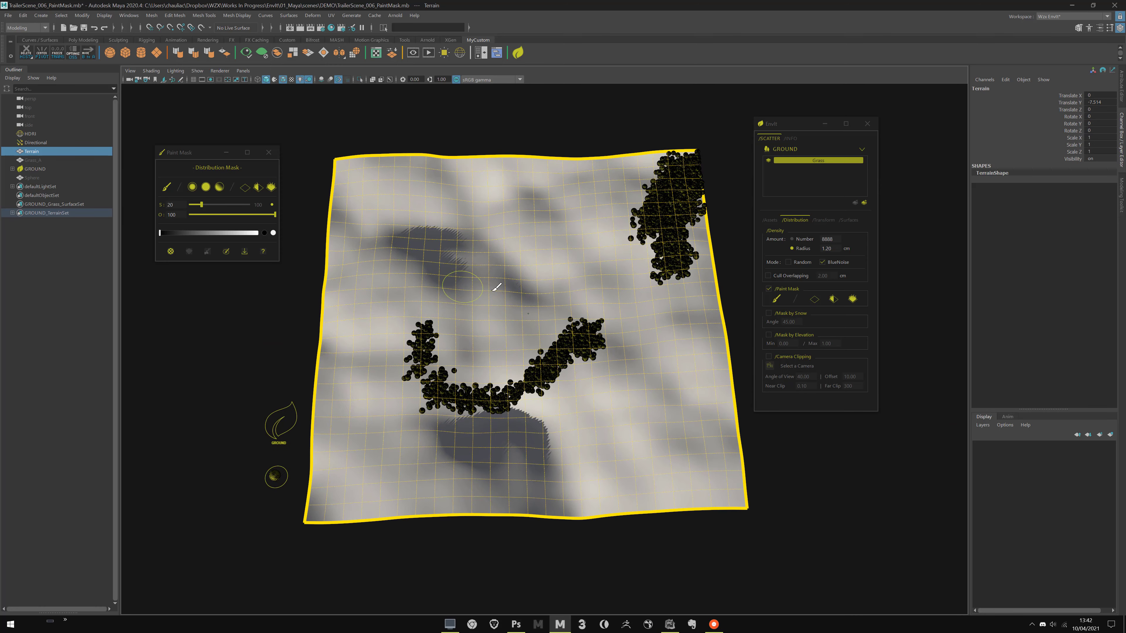
# Import the black-and-white checkerboard JPG from the Bureau folder as the distribution mask.
pyautogui.click(244, 251)
pyautogui.click(342, 221)
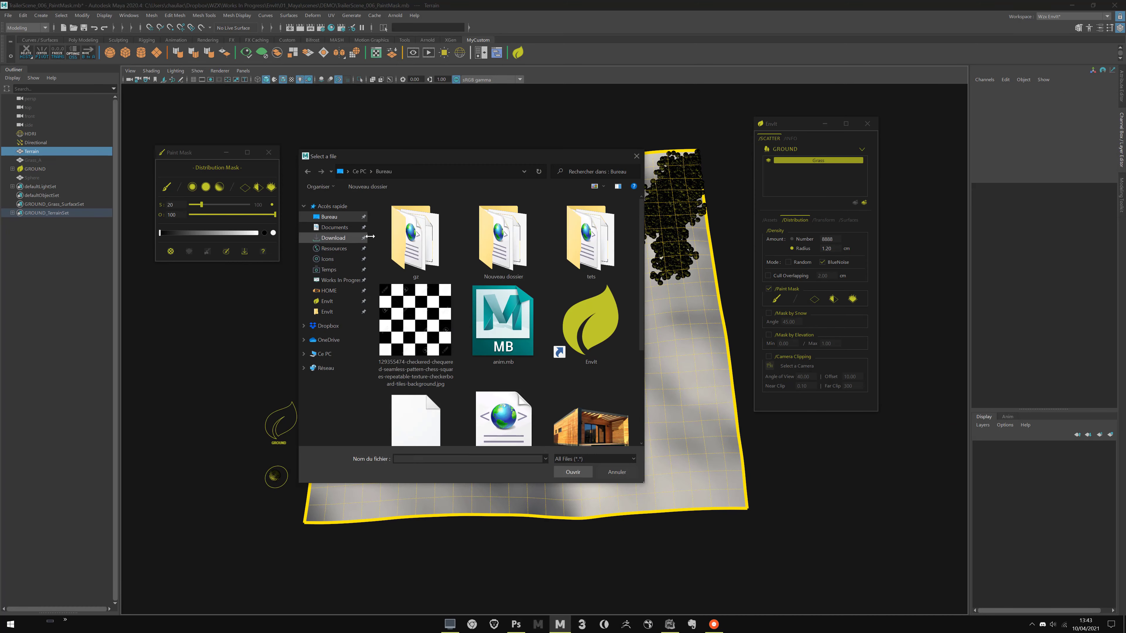
pyautogui.doubleClick(416, 321)
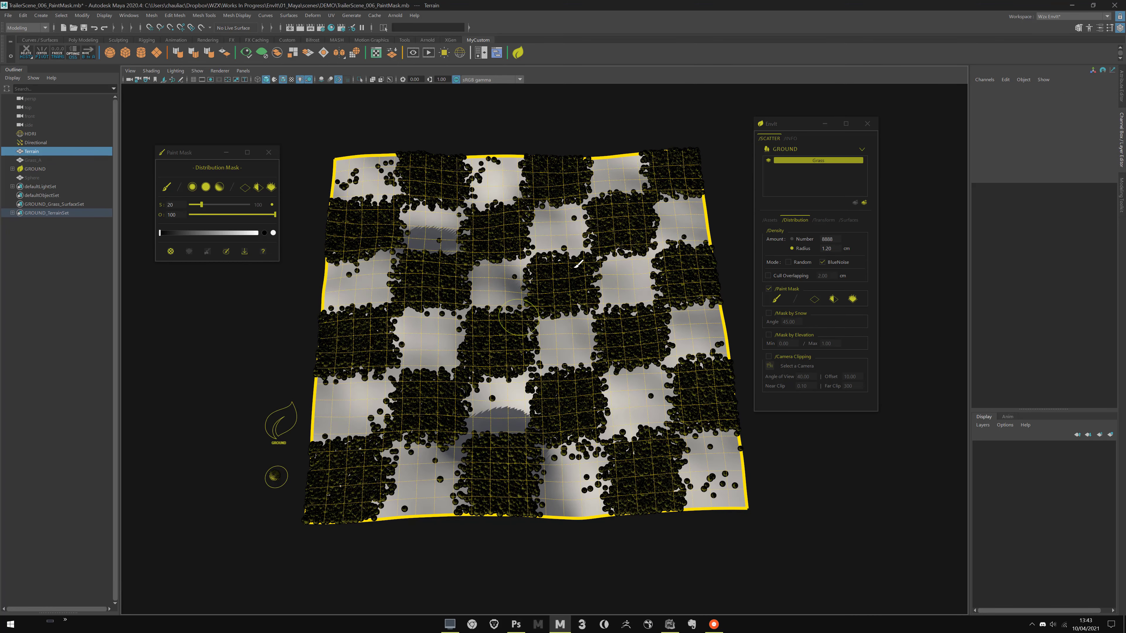
# Leave the paint tool with the terrain deselected, save the scene, and turn off the wireframe-on-shaded display.
pyautogui.moveTo(519, 320)
pyautogui.keyDown('alt'); pyautogui.mouseDown()
pyautogui.moveTo(534, 137)
pyautogui.moveTo(523, 107)
pyautogui.mouseUp(); pyautogui.keyUp('alt')
pyautogui.press('q')
pyautogui.click(306, 120)
pyautogui.hotkey('ctrl', 's')
pyautogui.click(283, 80)
pyautogui.scroll(5, 426, 186)
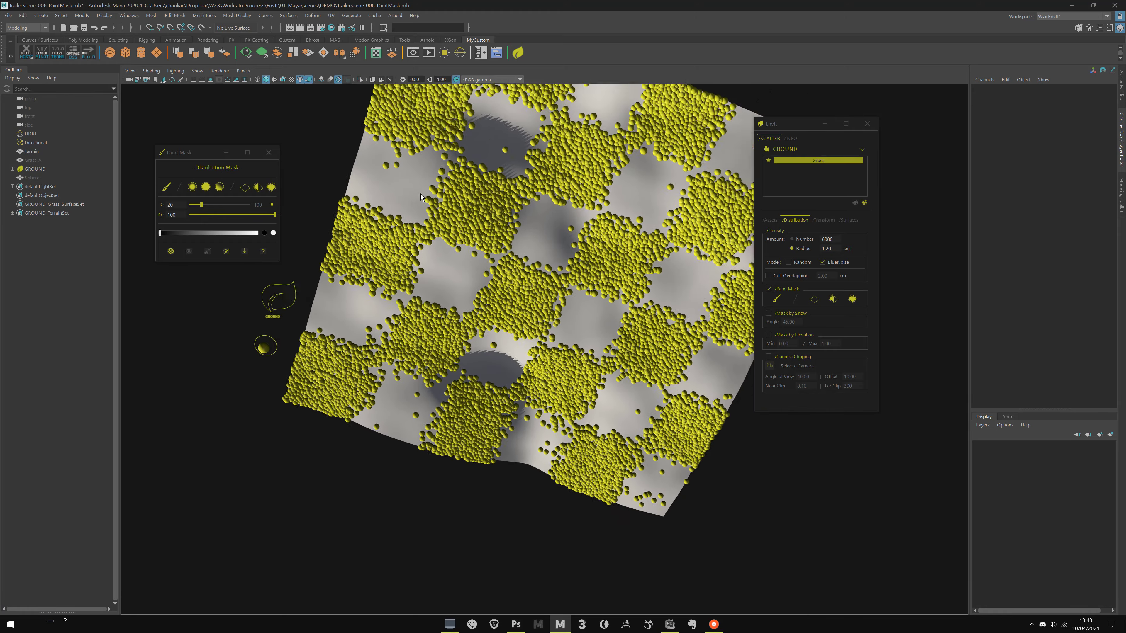